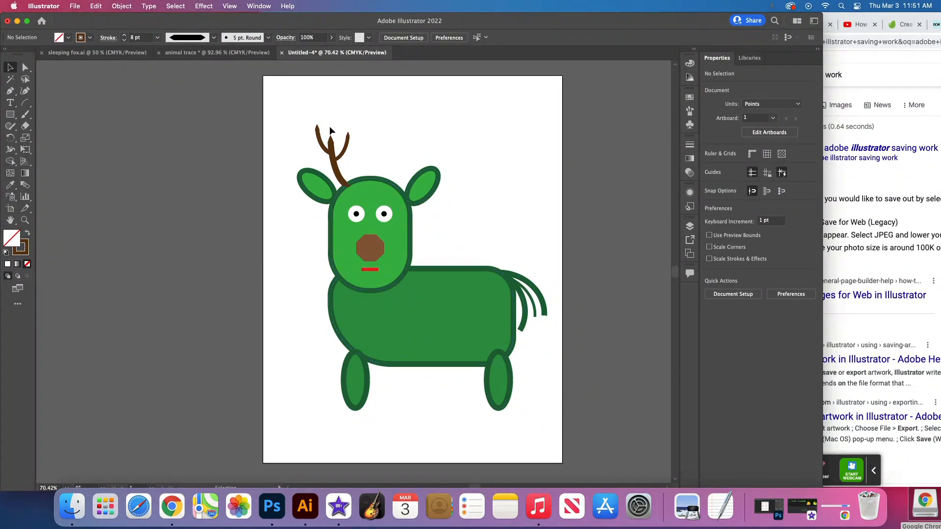
- Start a new document and name it "illustrator creature"
drag(138, 22, 142, 22)
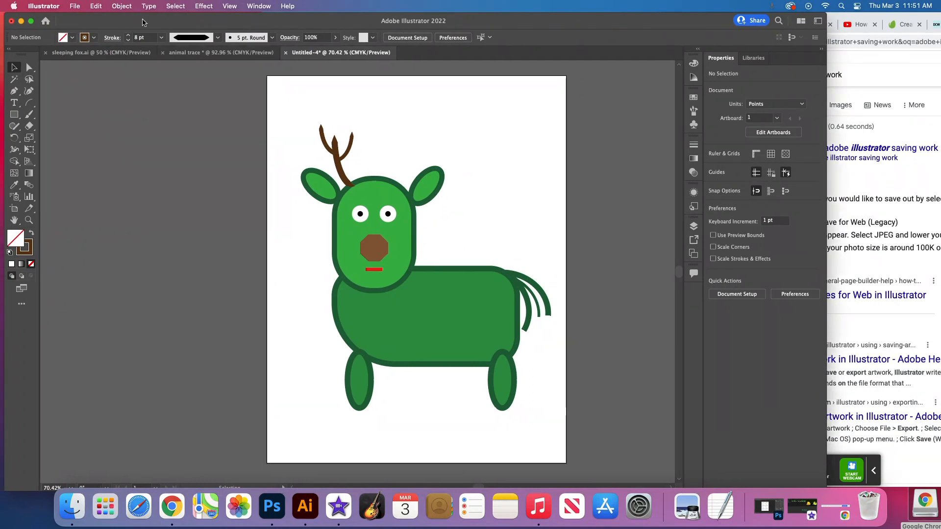
click(74, 6)
key(Escape)
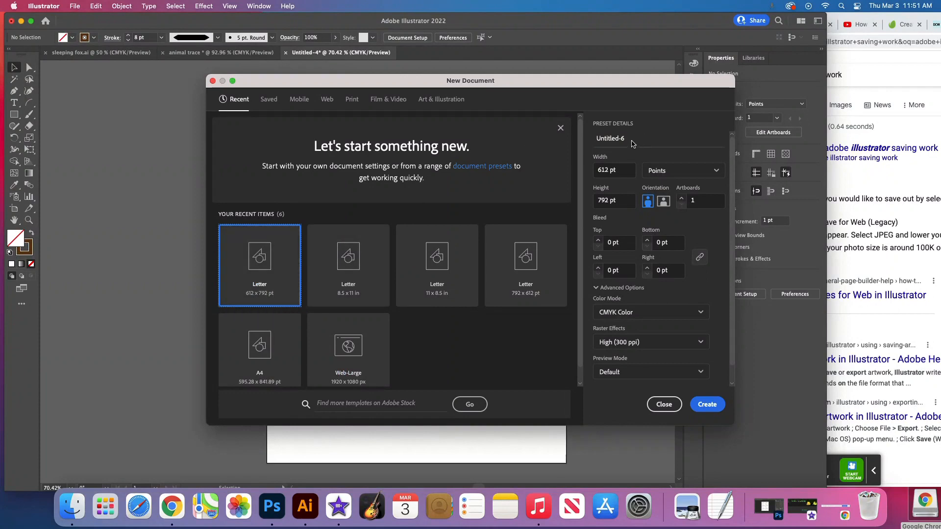
drag(630, 140, 558, 140)
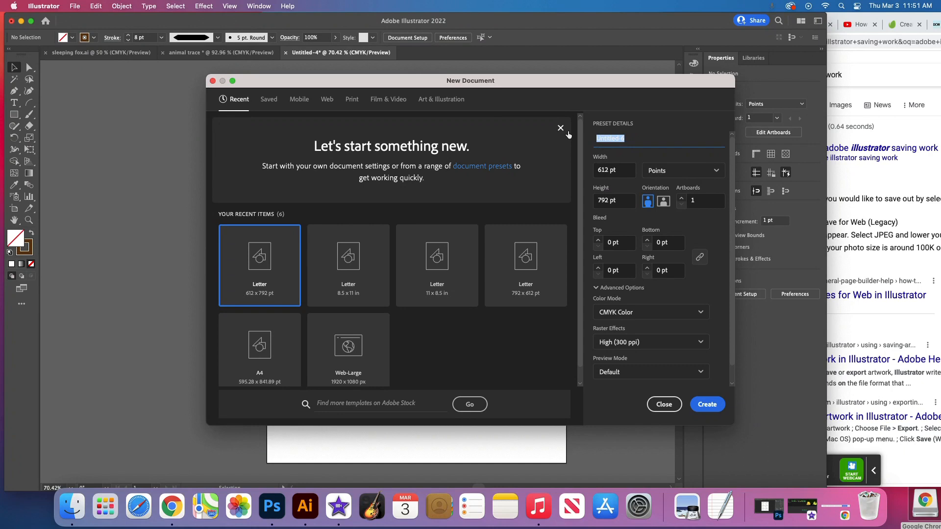
text(ad)
text(illu)
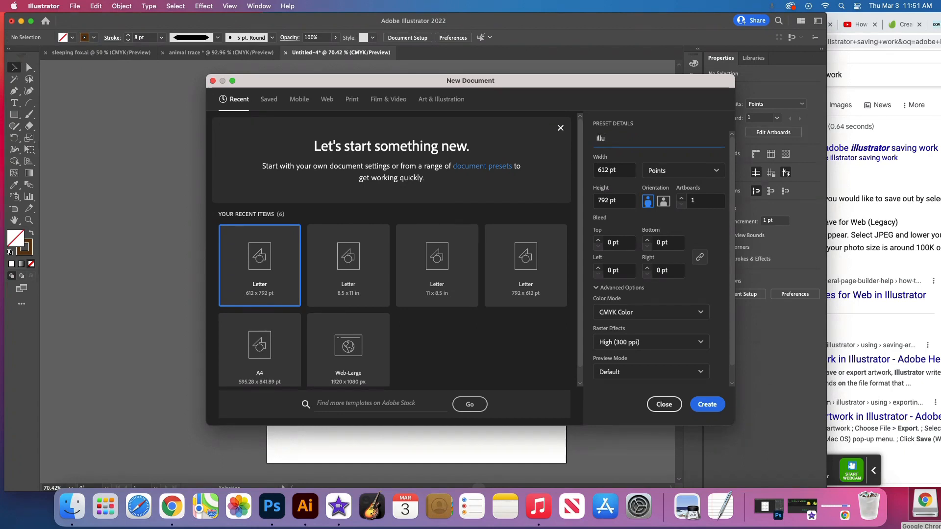
text(strator creature)
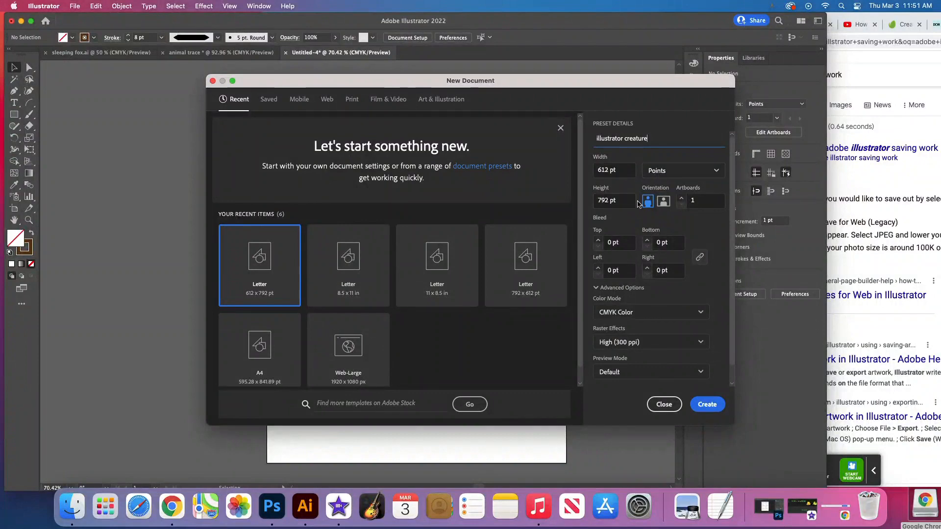
- Create the Letter document at 612 x 792 pt with units in points and portrait orientation
click(679, 172)
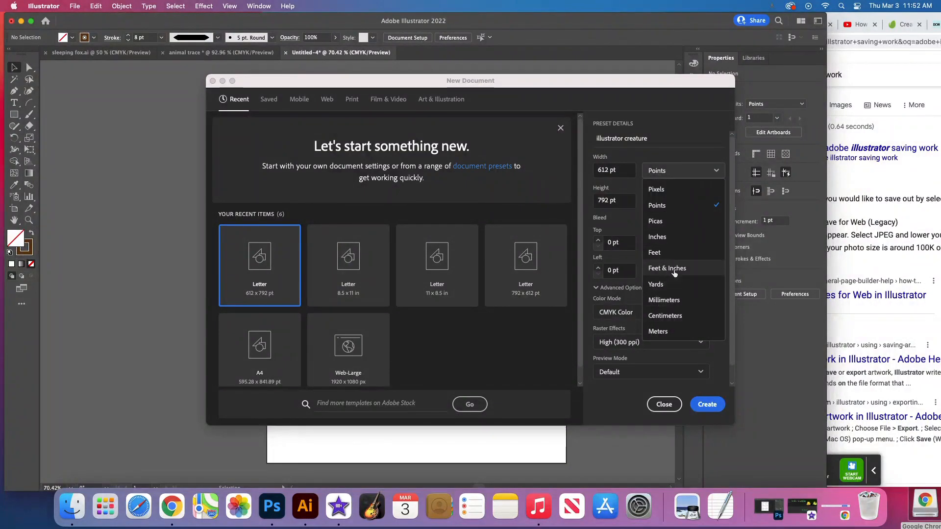
click(666, 207)
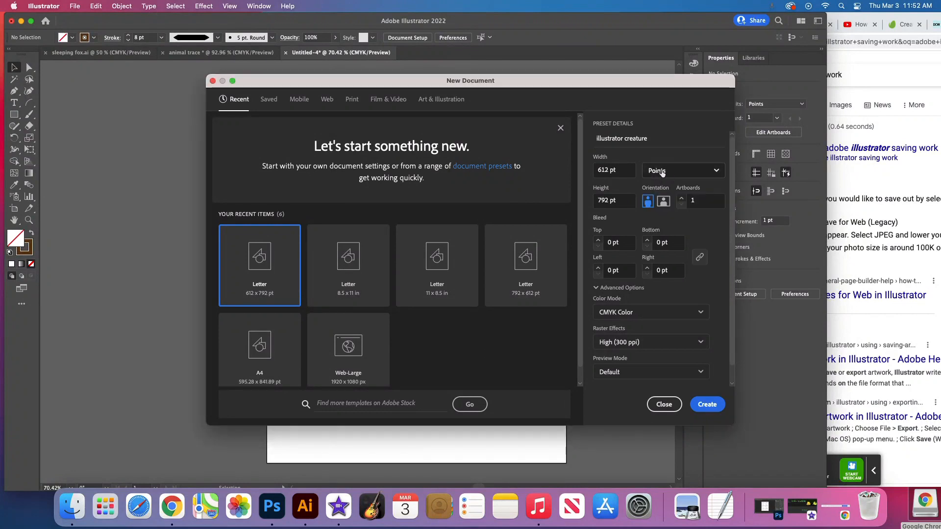
click(664, 205)
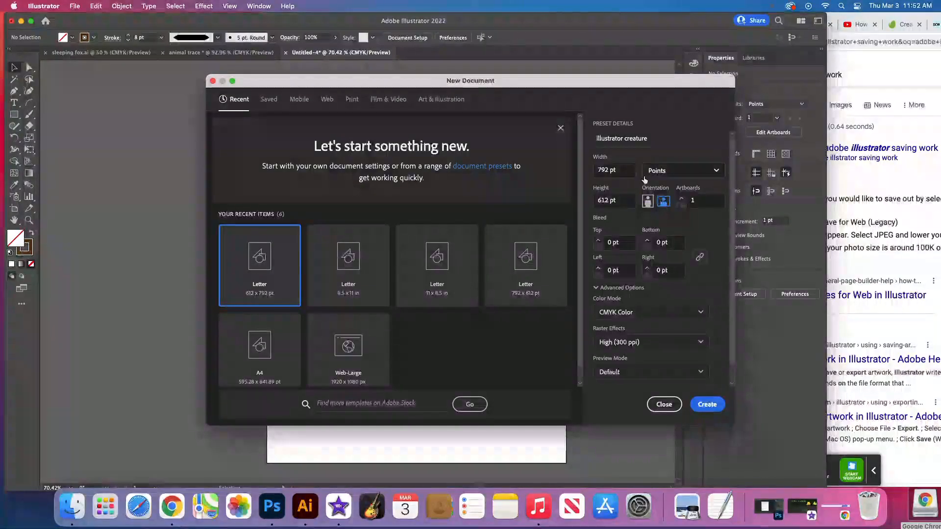
click(647, 201)
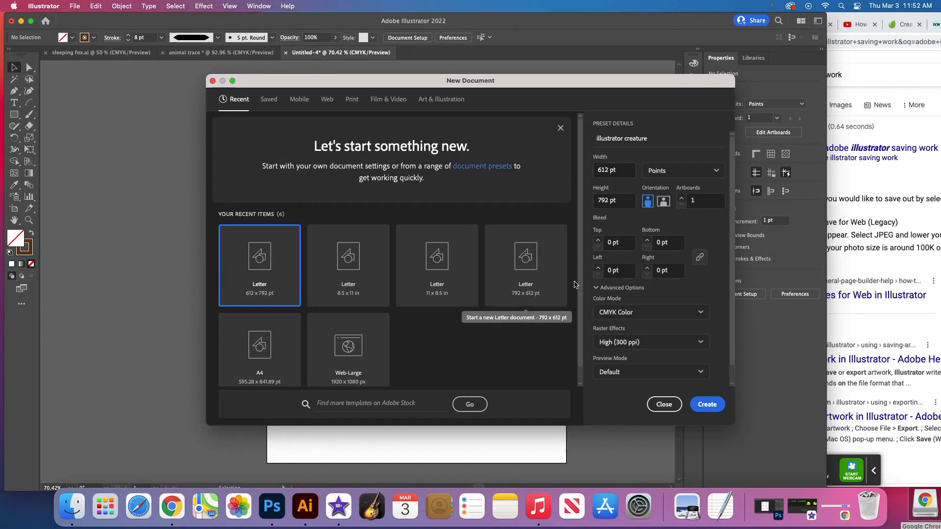
click(713, 407)
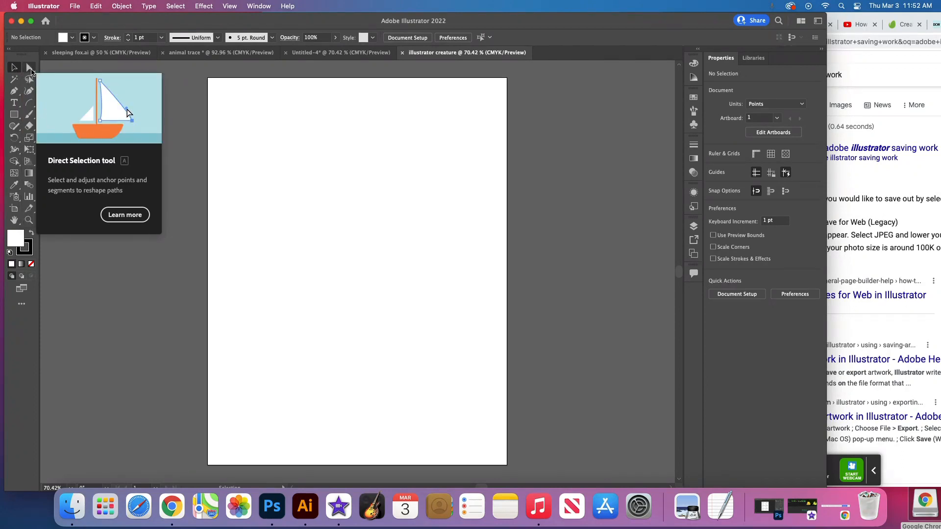
- Draw a rectangle about 327 pt wide and 152 pt high in the upper half of the artboard
click(16, 119)
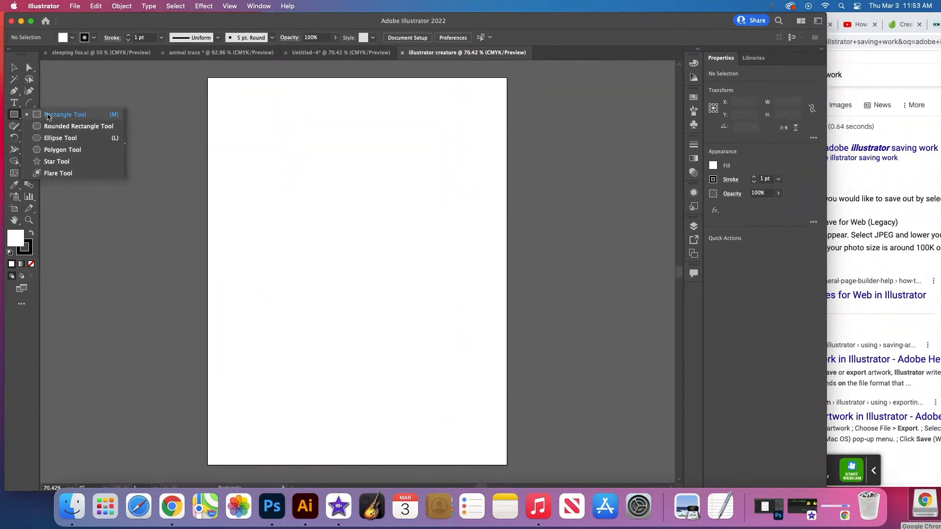
click(15, 116)
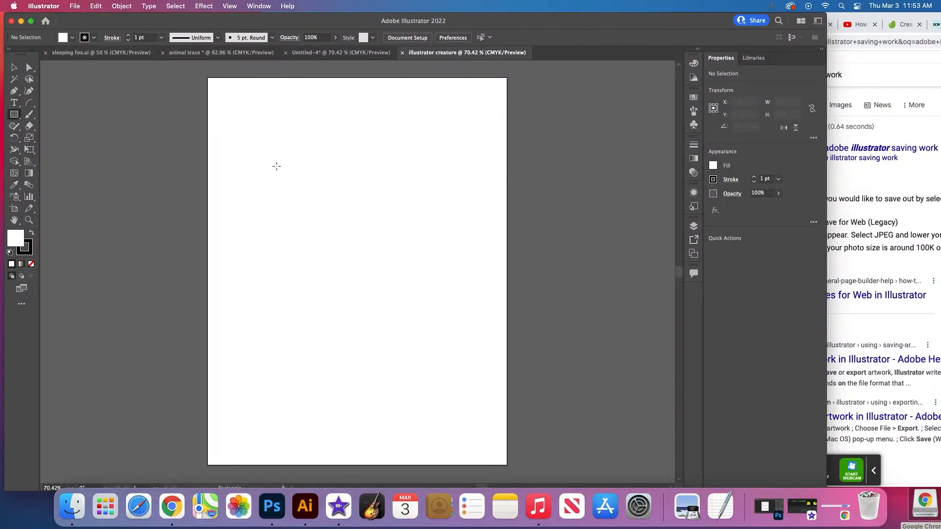
drag(276, 166, 436, 240)
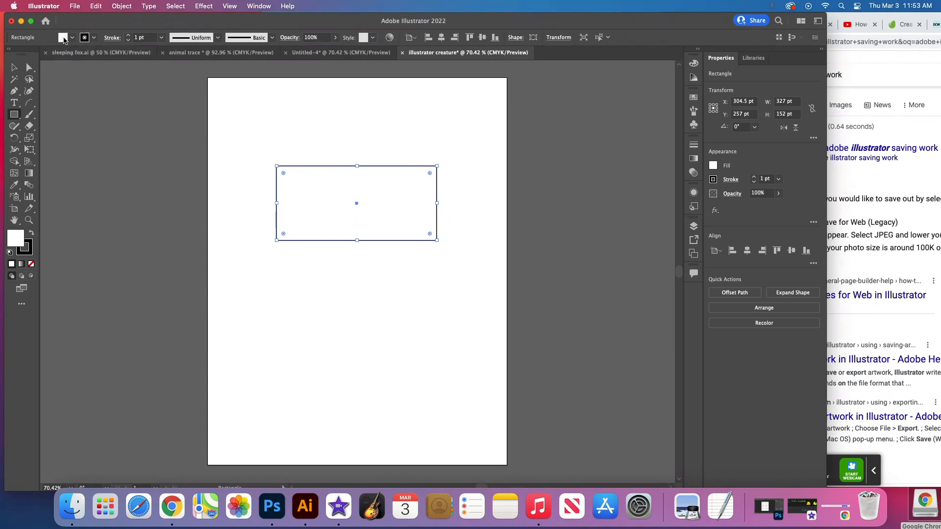
- Try several fill swatches on the rectangle, ending with orange (C=0 M=50 Y=100 K=0)
click(713, 166)
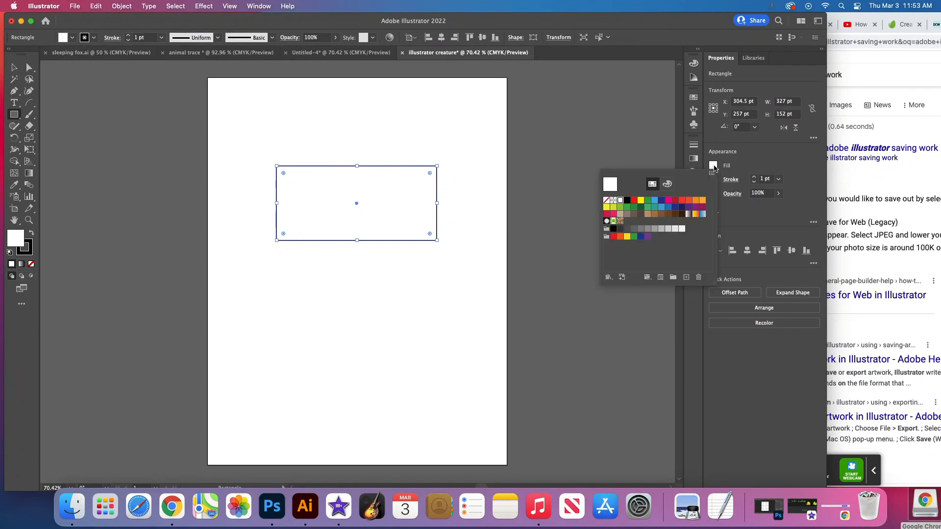
click(654, 202)
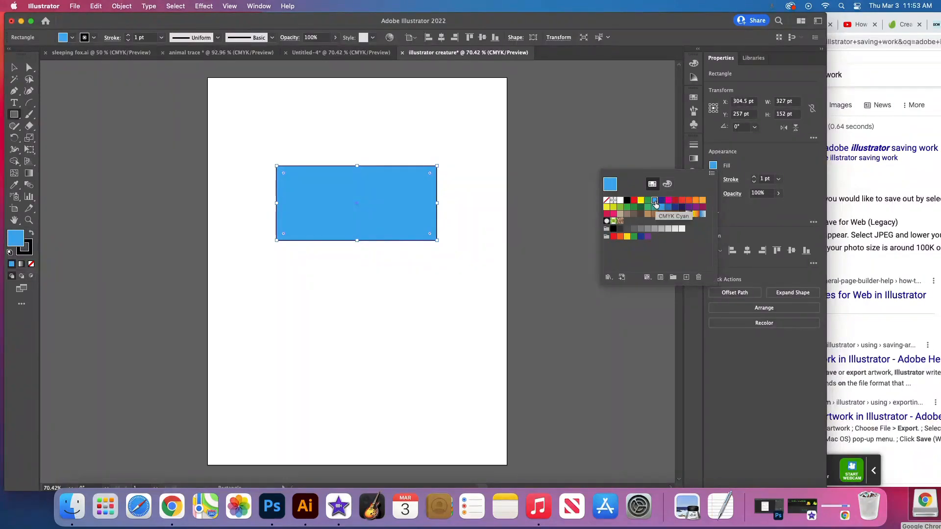
click(620, 215)
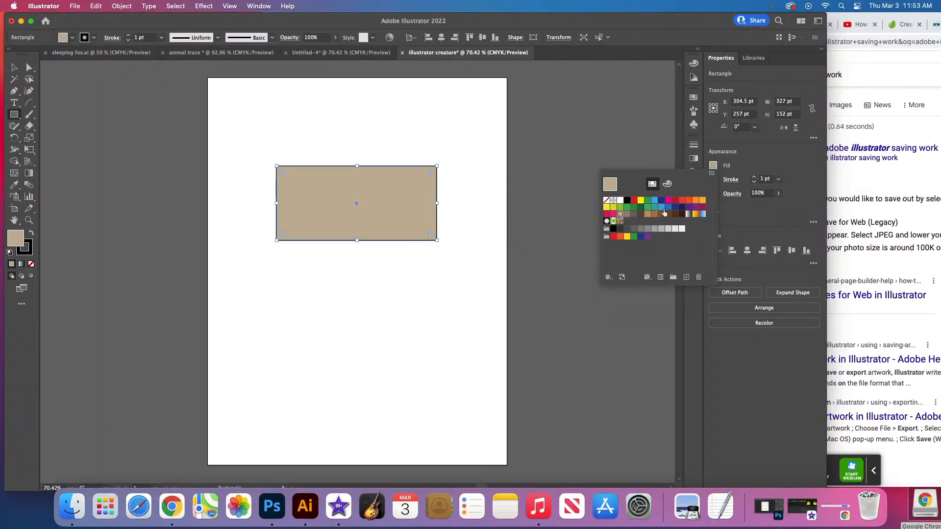
click(695, 207)
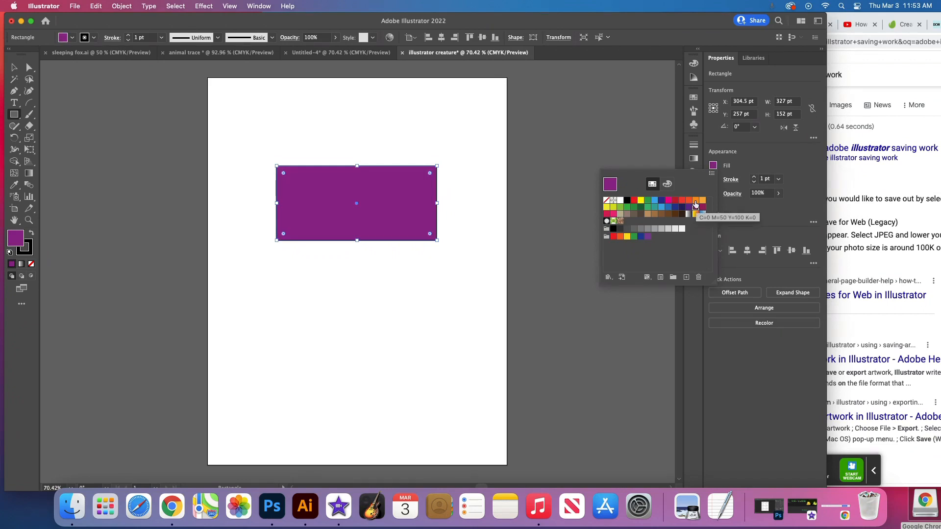
click(696, 202)
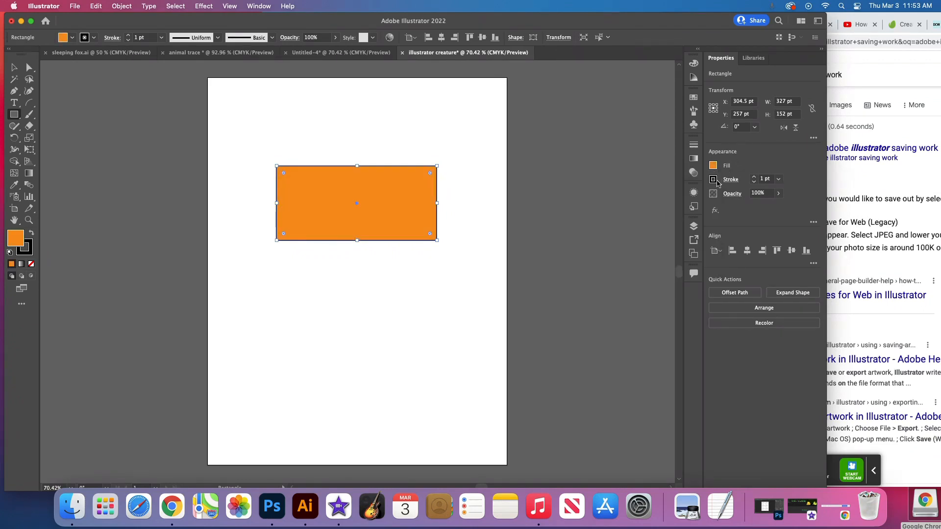
- Set the rectangle's stroke colour to dark red (C=15 M=100 Y=90 K=10) after trying no stroke
click(714, 179)
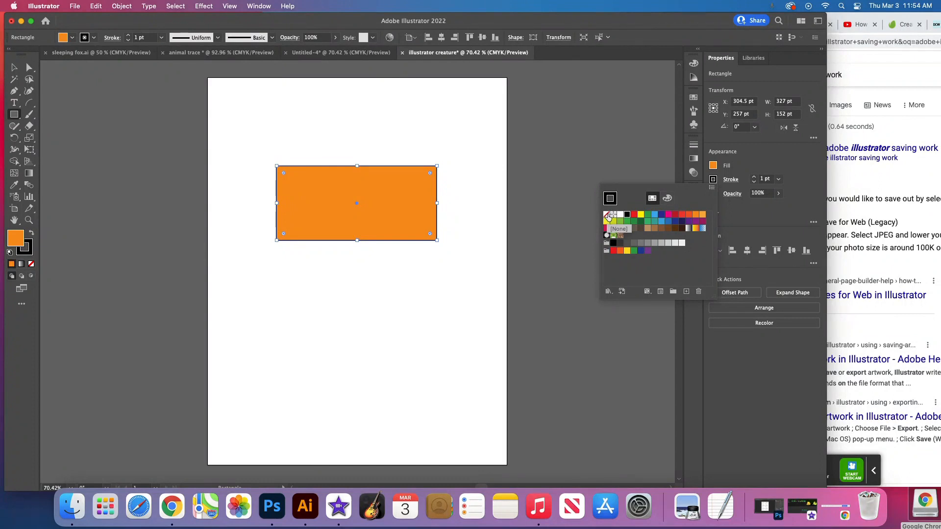
click(607, 215)
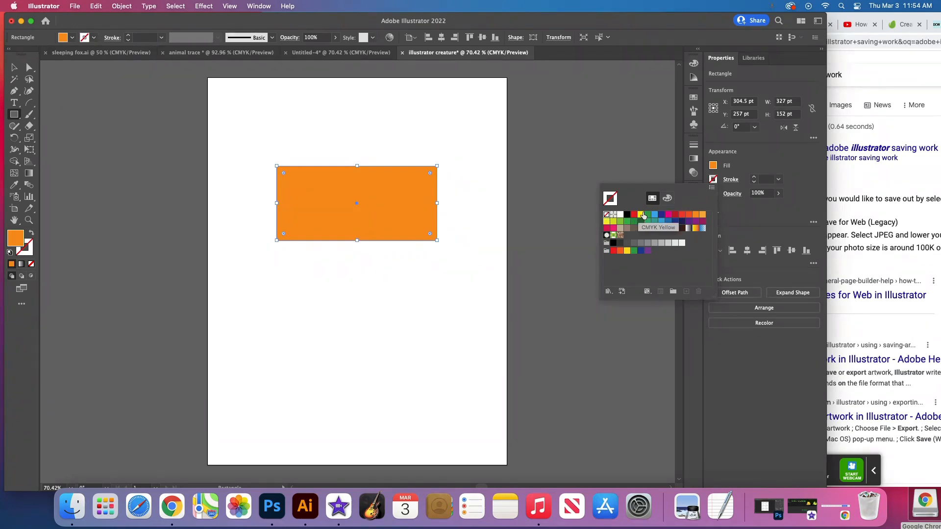
click(675, 215)
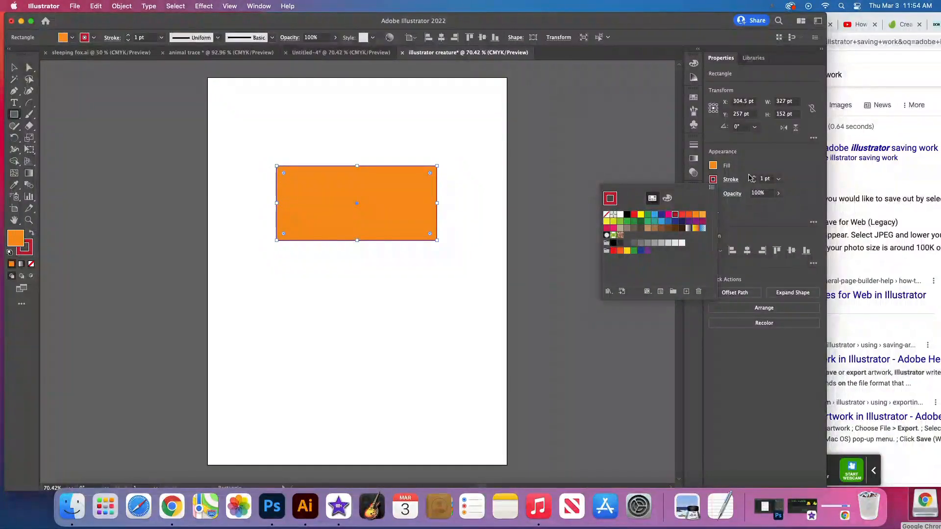
- Try thicker outlines on the rectangle, then set its stroke weight to 2 pt
click(765, 180)
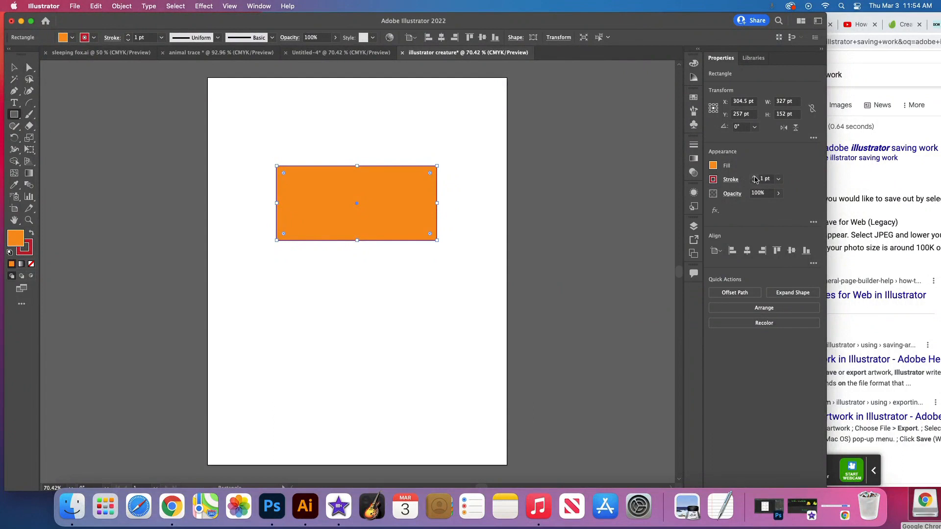
click(755, 178)
click(754, 177)
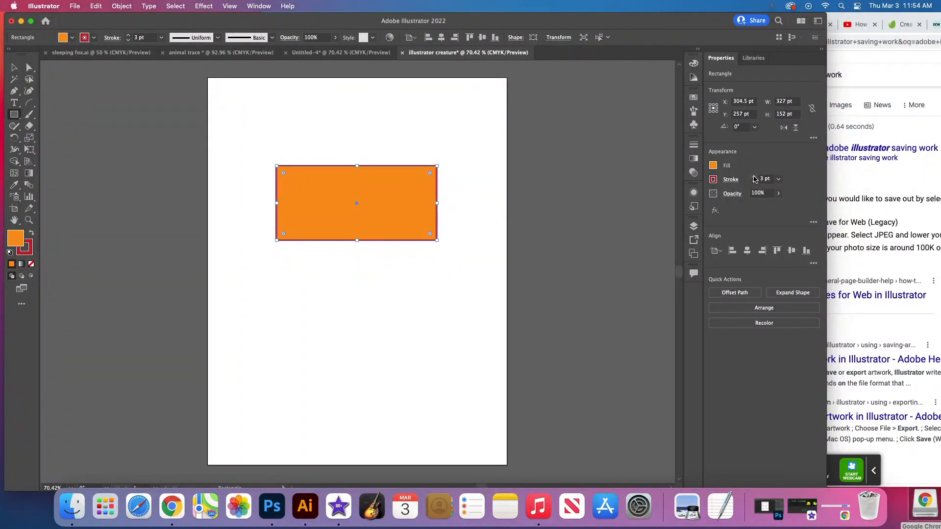
click(754, 178)
click(755, 178)
click(754, 178)
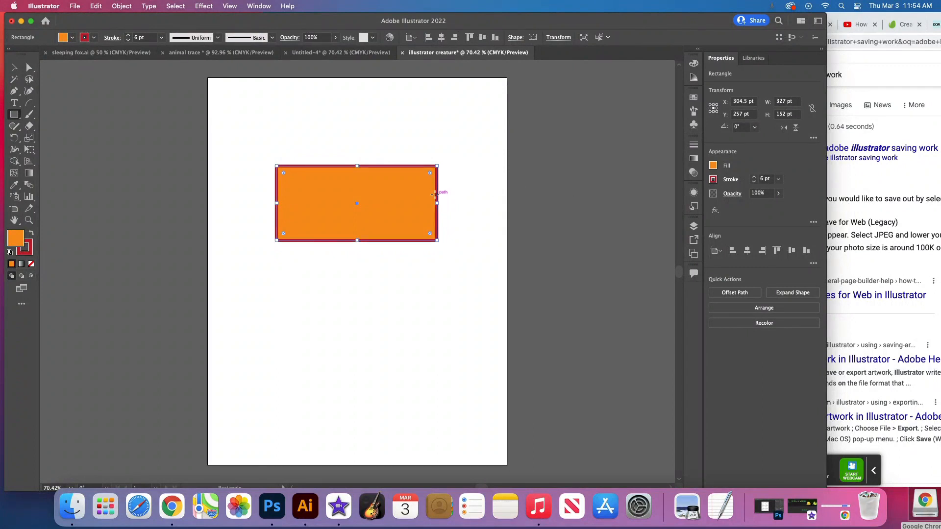
click(754, 182)
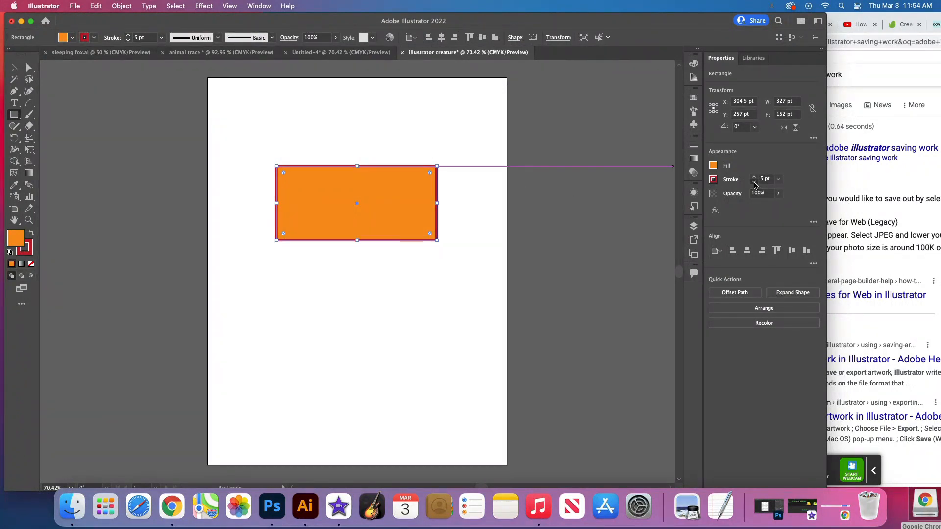
click(753, 182)
click(754, 181)
click(754, 182)
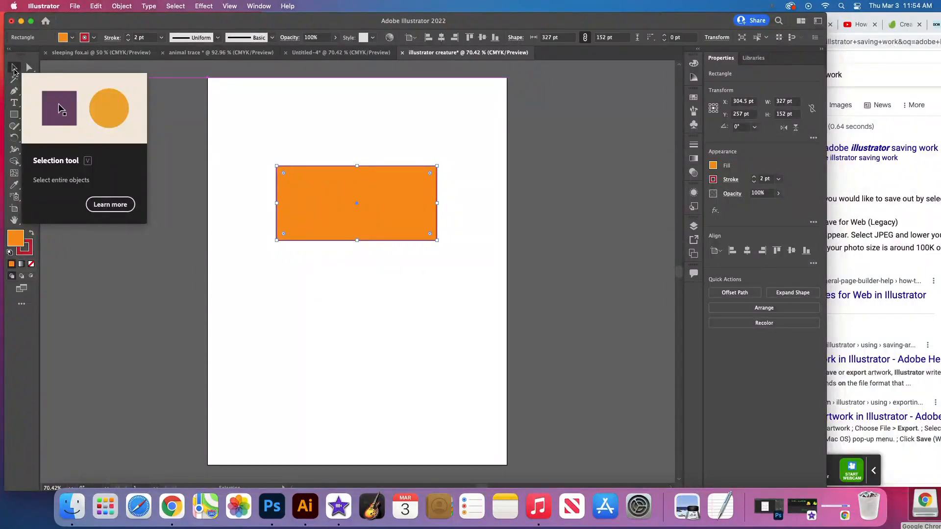
- Move the rectangle down to the middle of the artboard, with its centre at about X 275 pt, Y 374 pt
click(14, 69)
drag(337, 185, 338, 251)
click(382, 215)
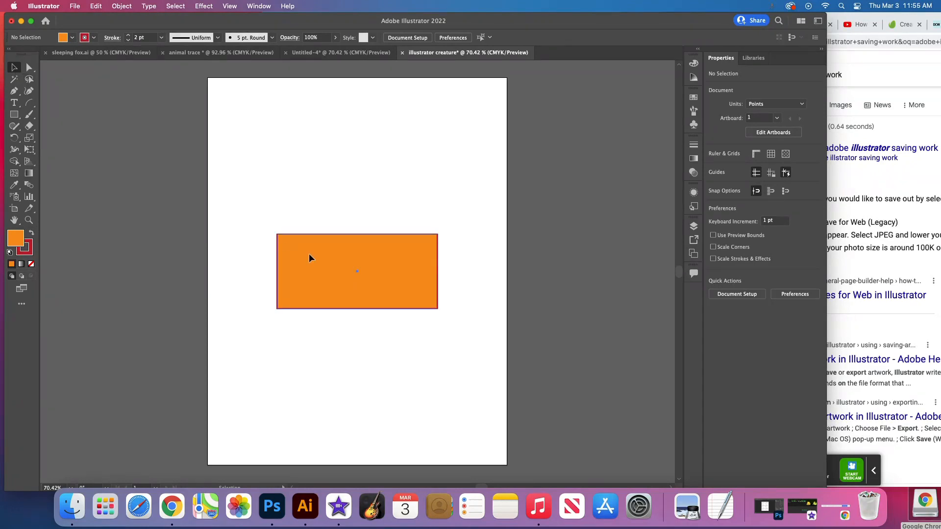
drag(309, 259, 295, 248)
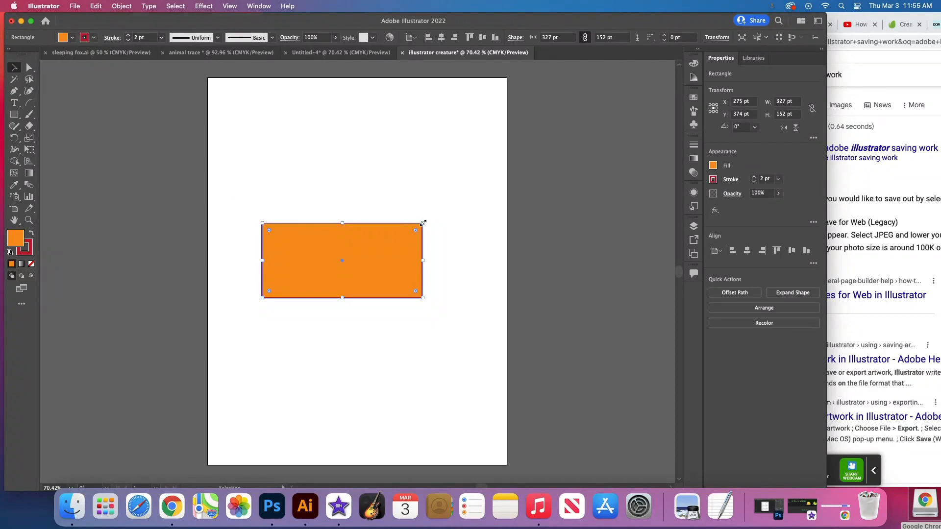
- Resize the rectangle to about 391 x 130 pt and rotate it to 270° so that it stands upright
drag(343, 223, 343, 244)
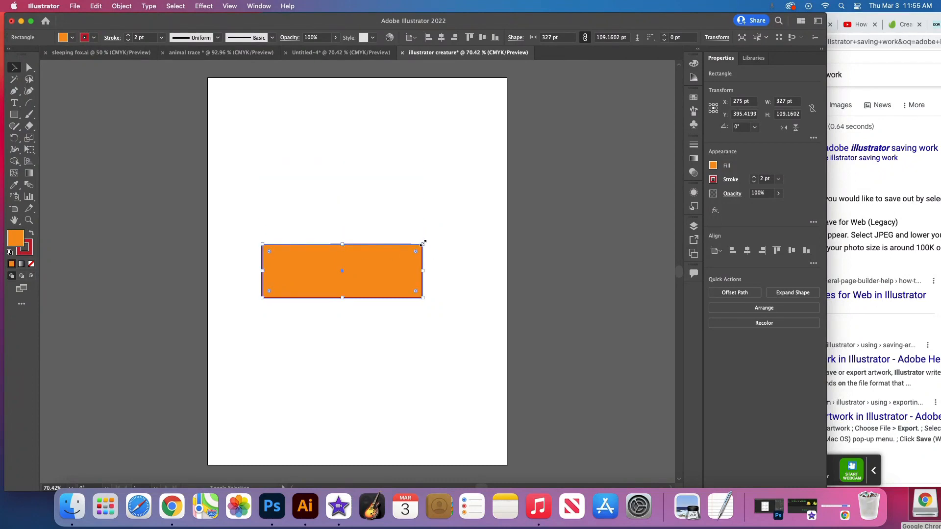
drag(422, 243, 454, 234)
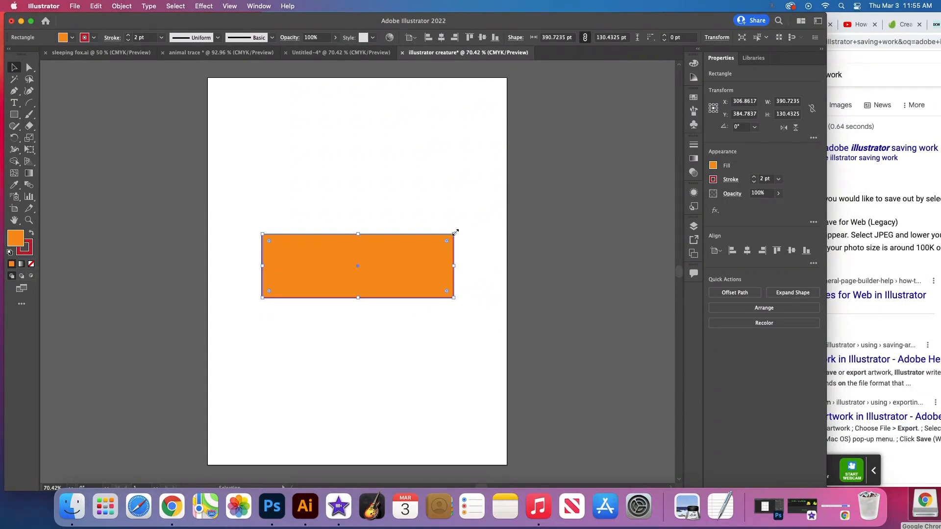
drag(456, 229, 393, 365)
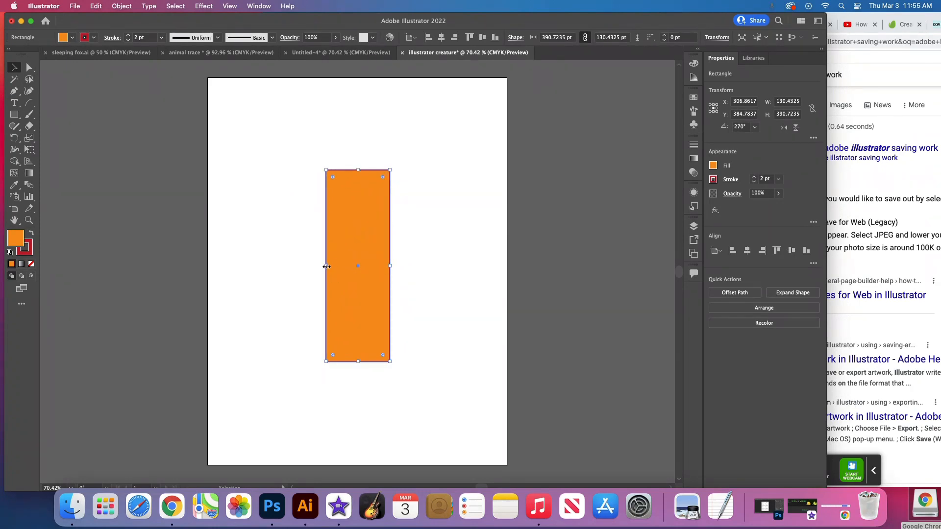
- Narrow the upright rectangle to about 116 pt wide and centre it horizontally on the artboard at X 306 pt
drag(326, 265, 333, 265)
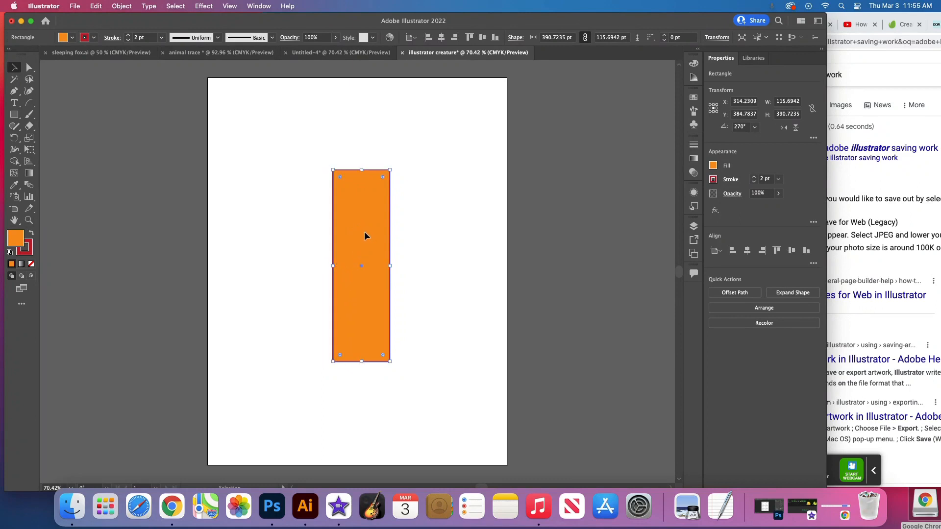
drag(364, 231, 359, 231)
click(425, 226)
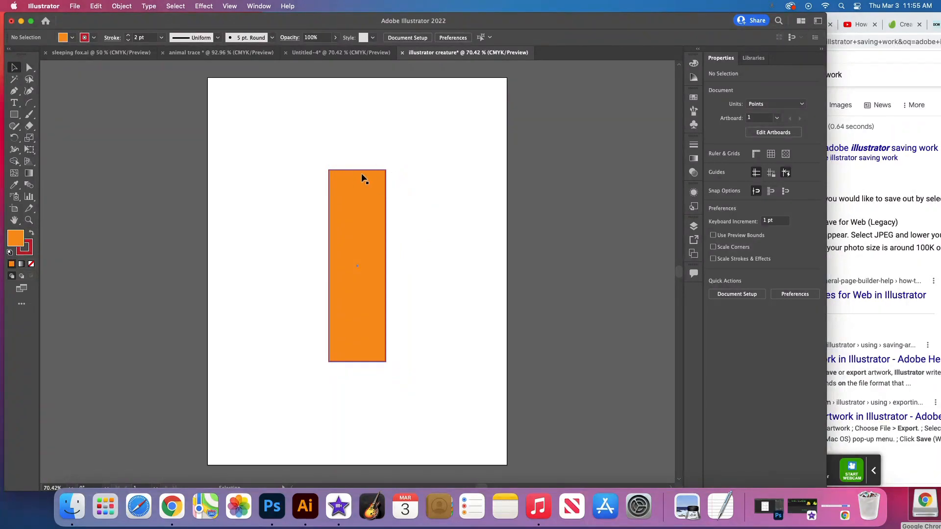
- Try rounding only the upper-left corner of the rectangle to about 64 pt, and undo it
click(355, 229)
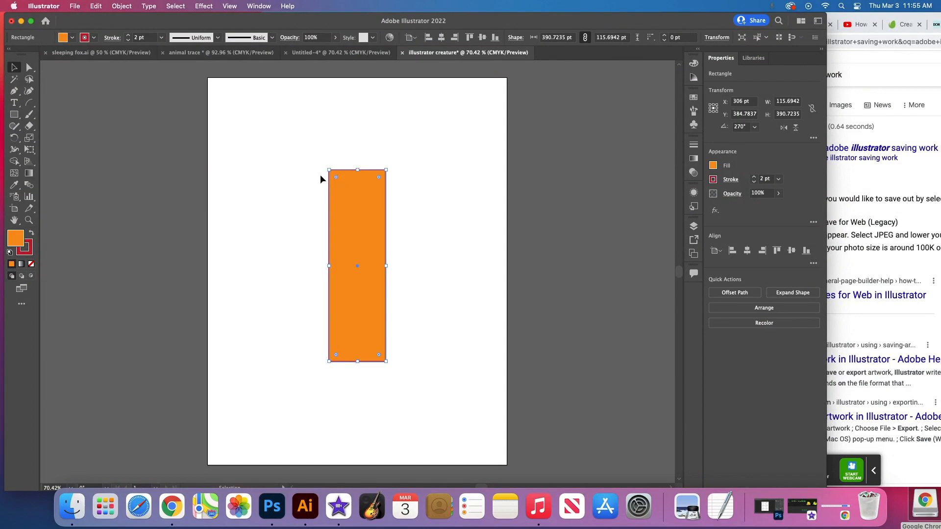
click(28, 68)
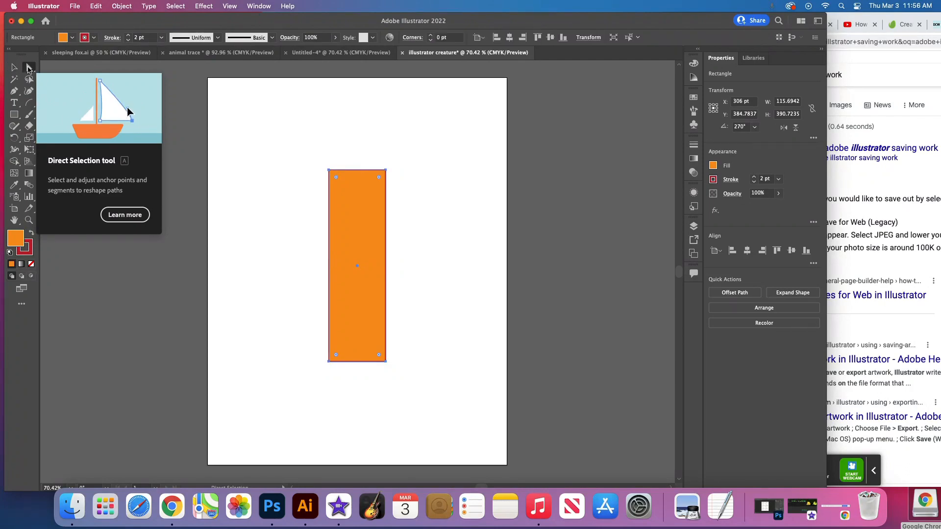
click(329, 171)
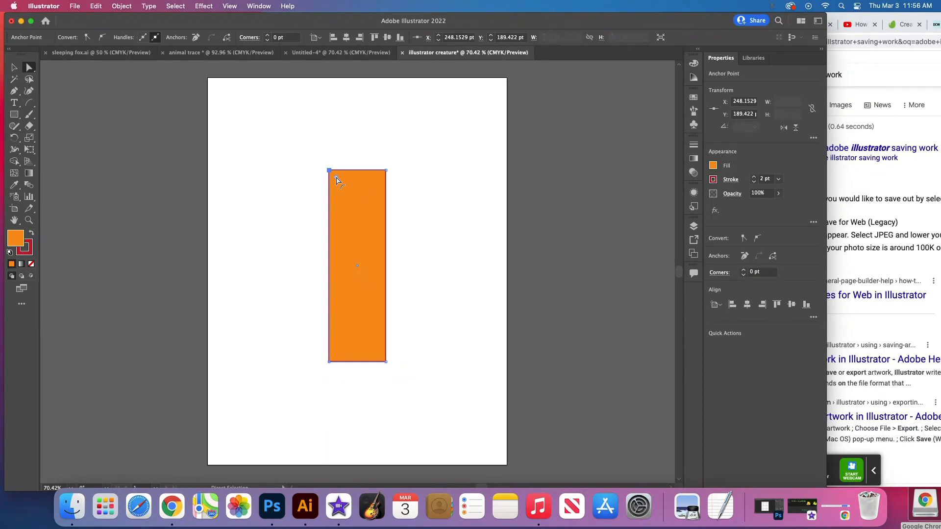
drag(336, 180, 361, 204)
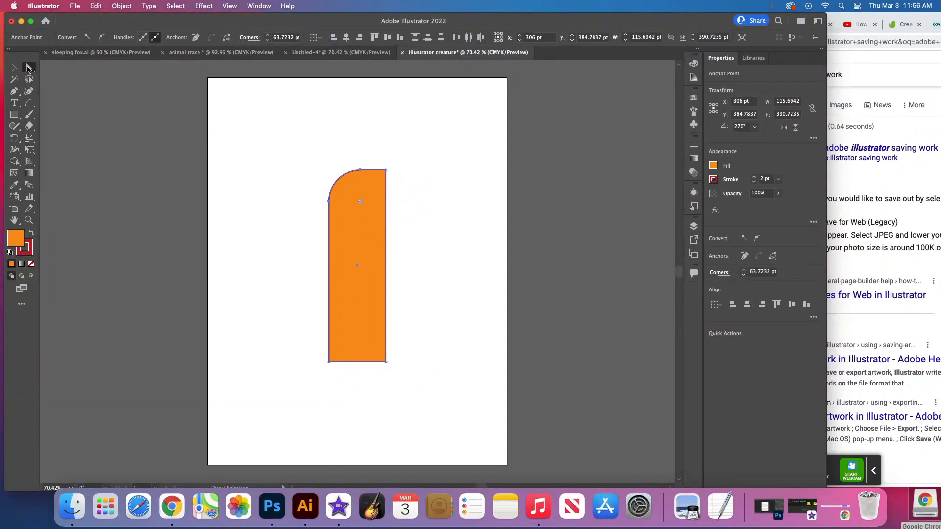
click(14, 67)
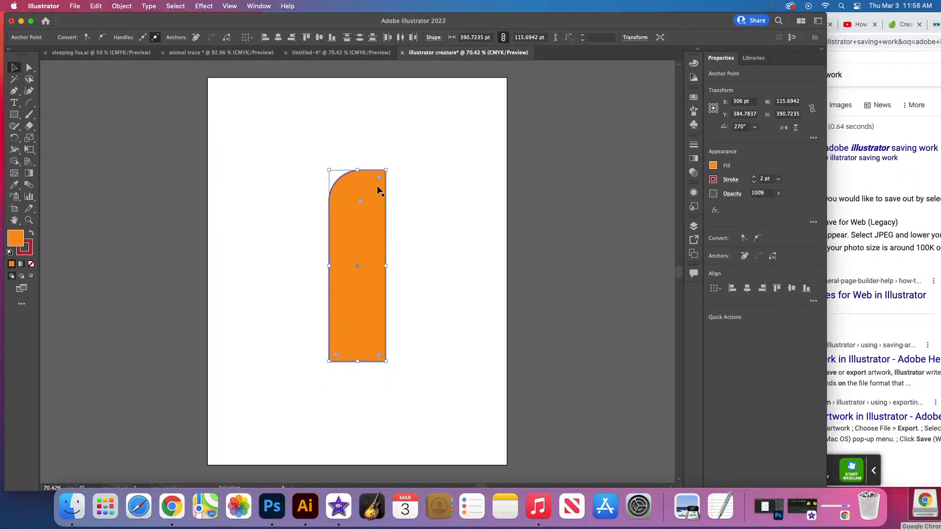
key(super+z)
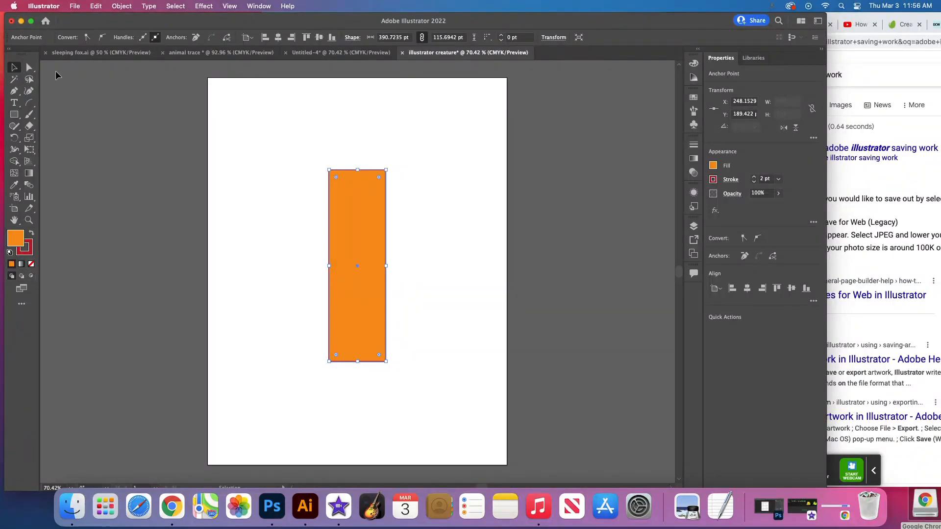
- Round both upper corners of the rectangle together to a radius of about 57 pt, and deselect the shape
click(30, 69)
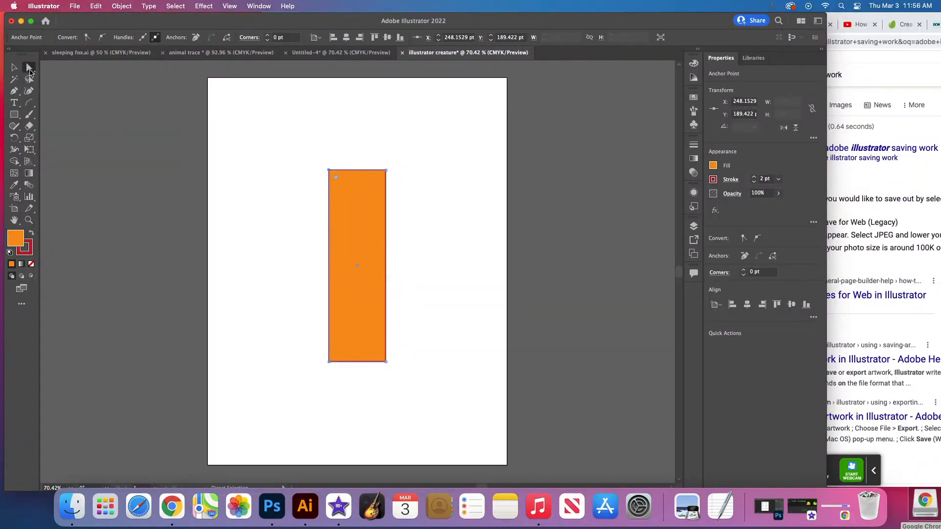
click(329, 170)
click(387, 171)
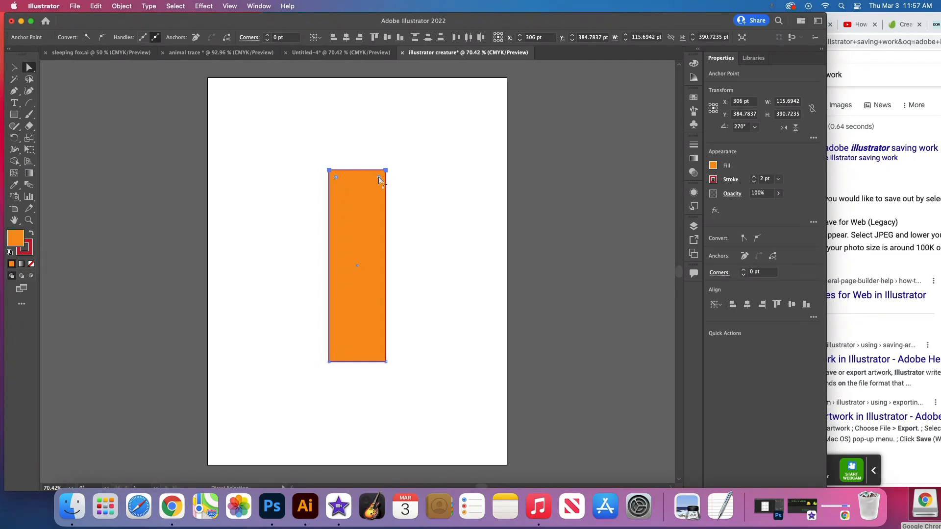
drag(379, 180, 364, 207)
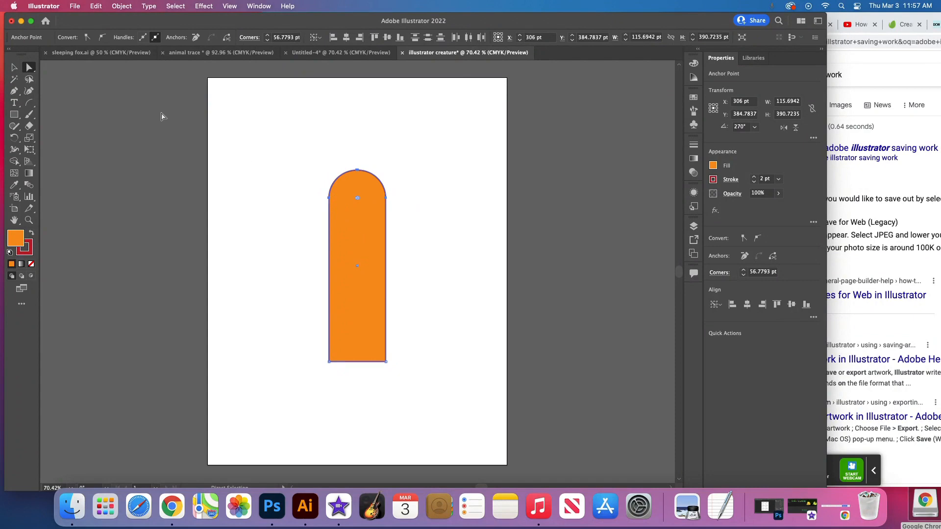
click(14, 67)
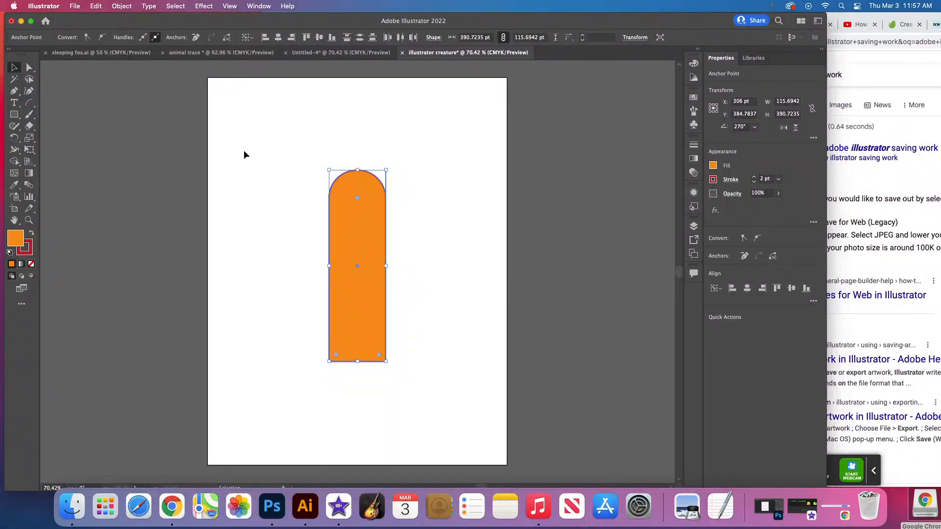
click(262, 154)
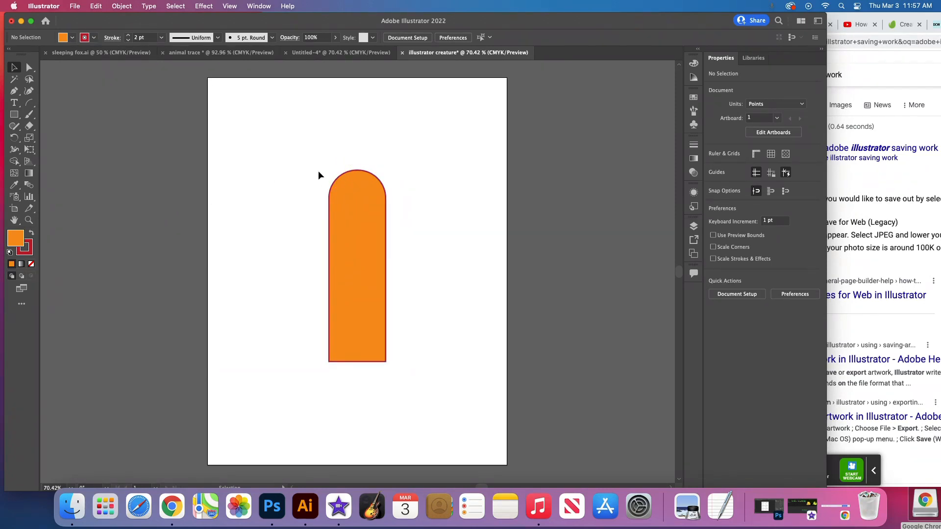
- Draw a trial octagon about 103 pt across in the empty area beside the body with the Polygon tool, and delete it
click(17, 119)
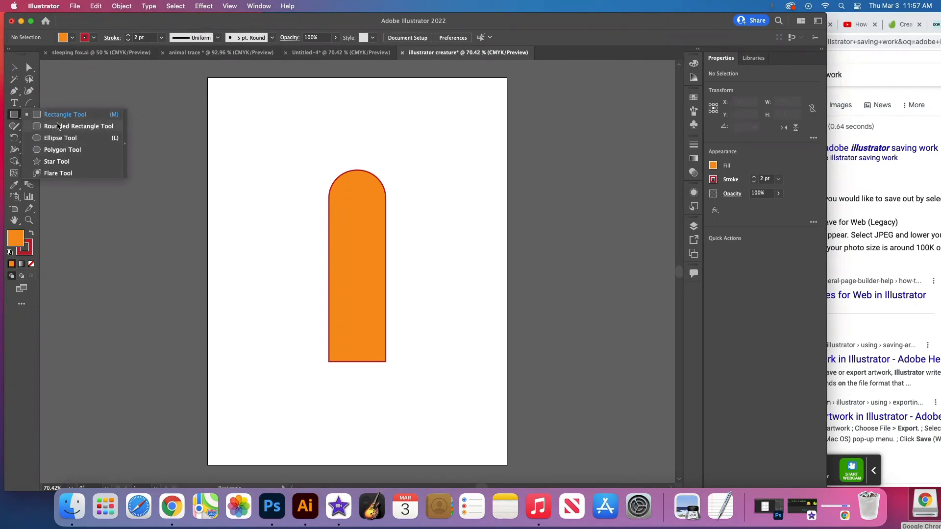
click(57, 150)
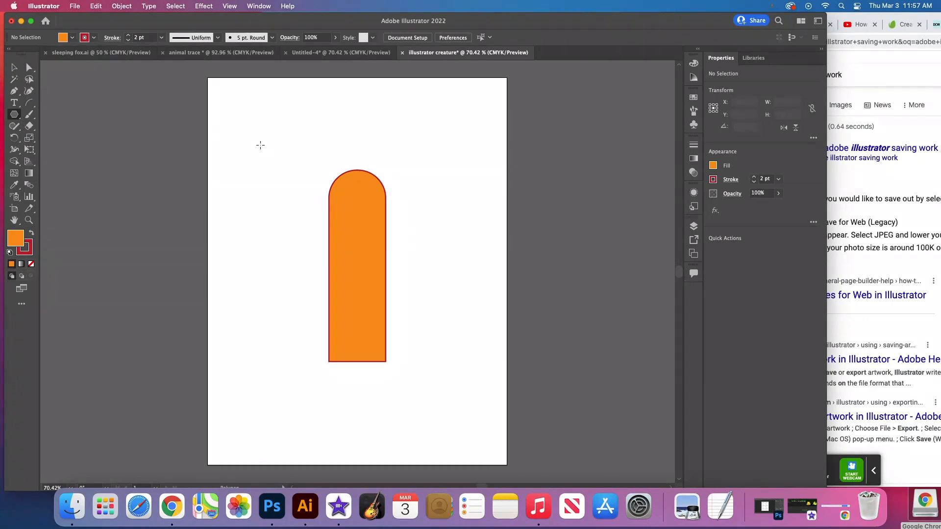
drag(260, 145, 270, 170)
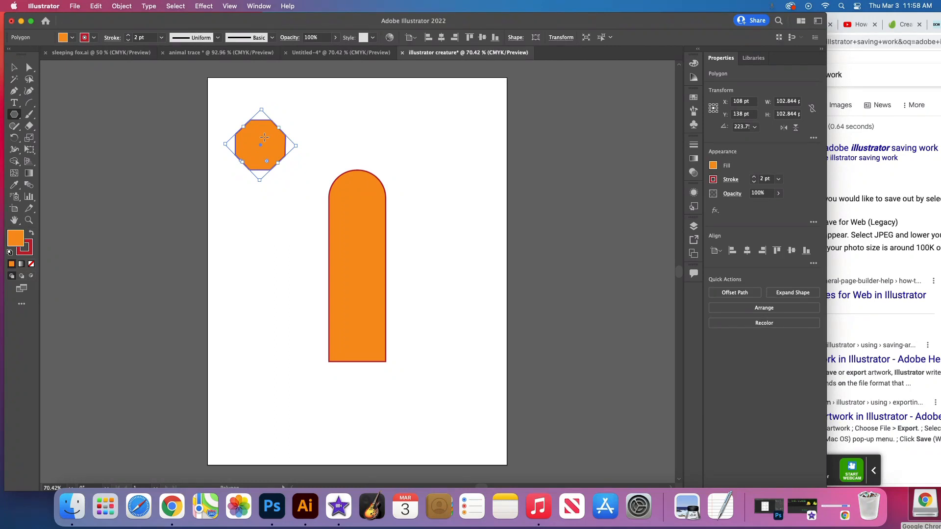
key(Delete)
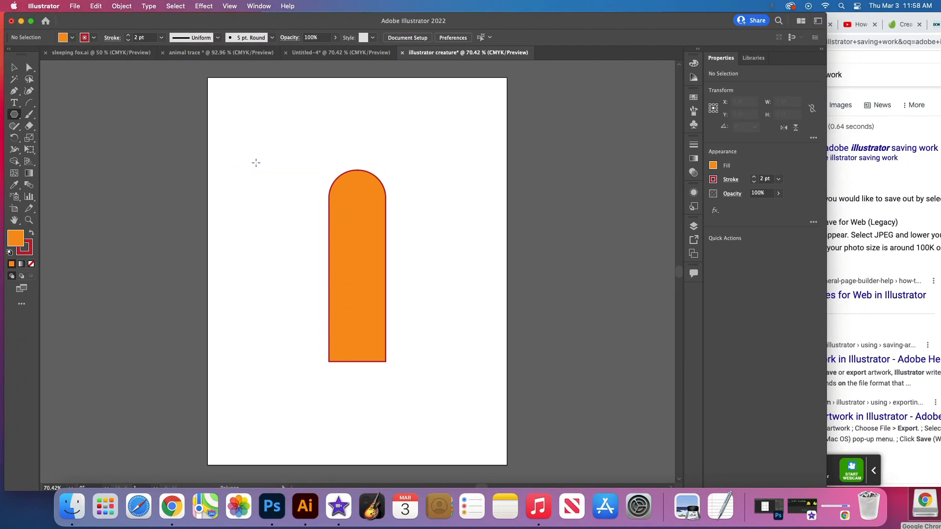
- Create a three-sided polygon with radius 55.1745 pt and fit it as the head's right ear, about 71 x 84 pt, rotated to about 324°
click(256, 163)
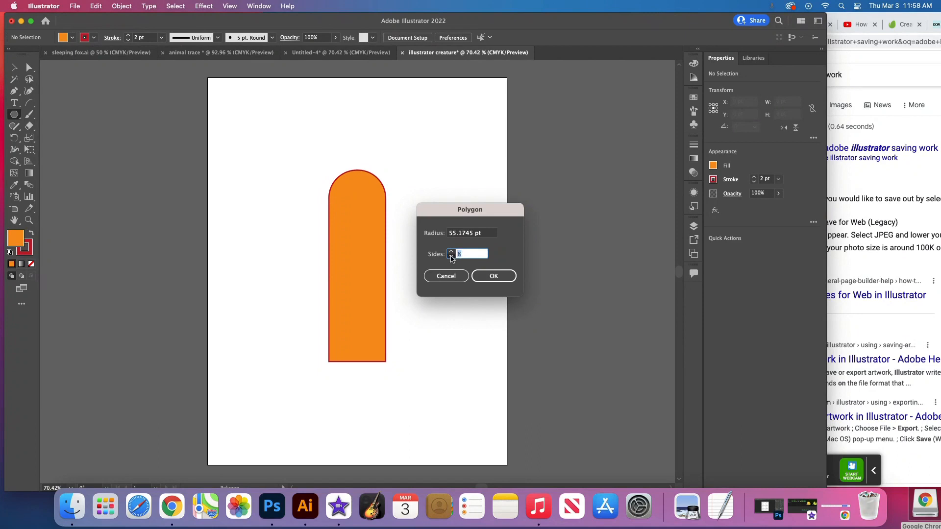
text(6)
drag(461, 255, 449, 254)
text(3)
click(495, 277)
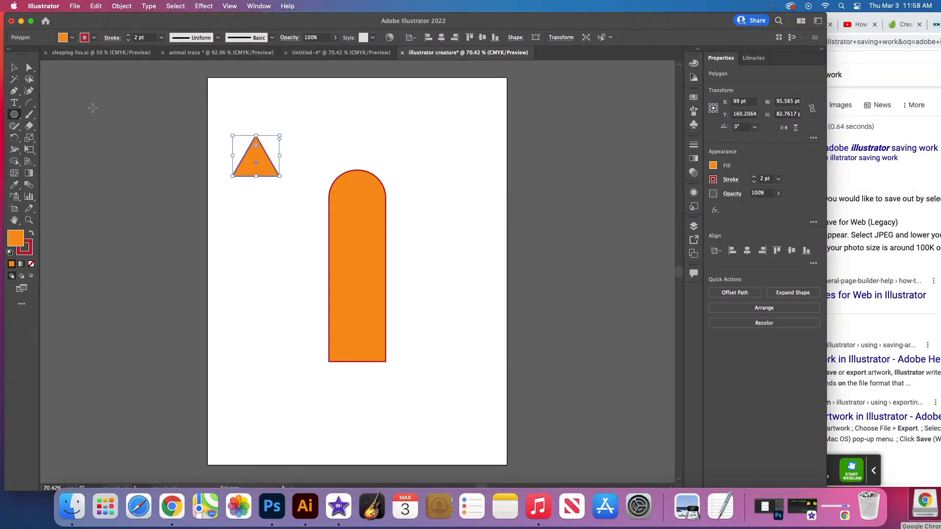
click(14, 67)
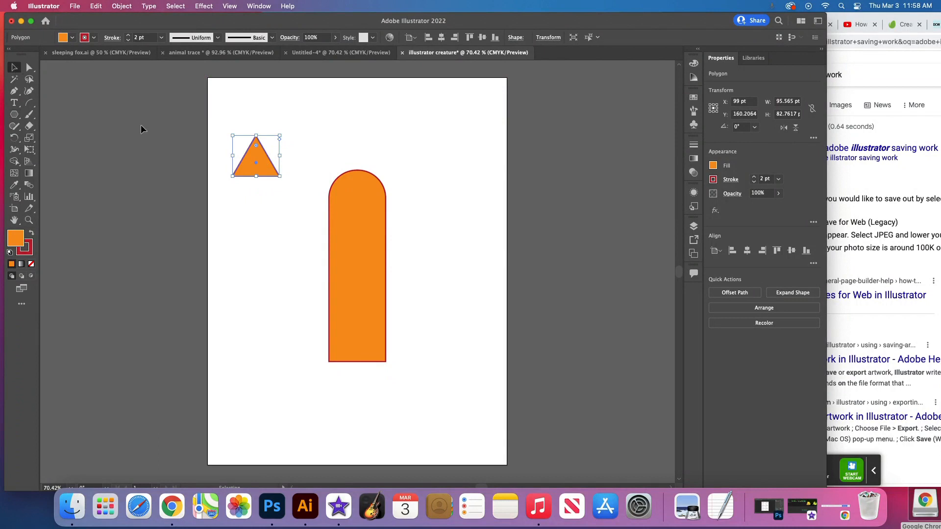
drag(258, 155, 386, 162)
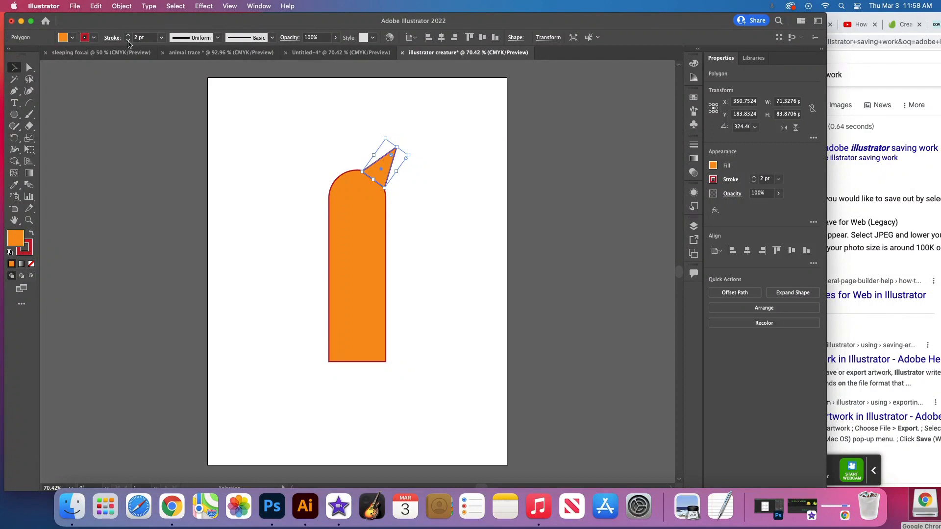
- Duplicate the ear triangle, place the copy as the head's left ear rotated to about 40°, and nudge the right ear slightly into line
click(96, 6)
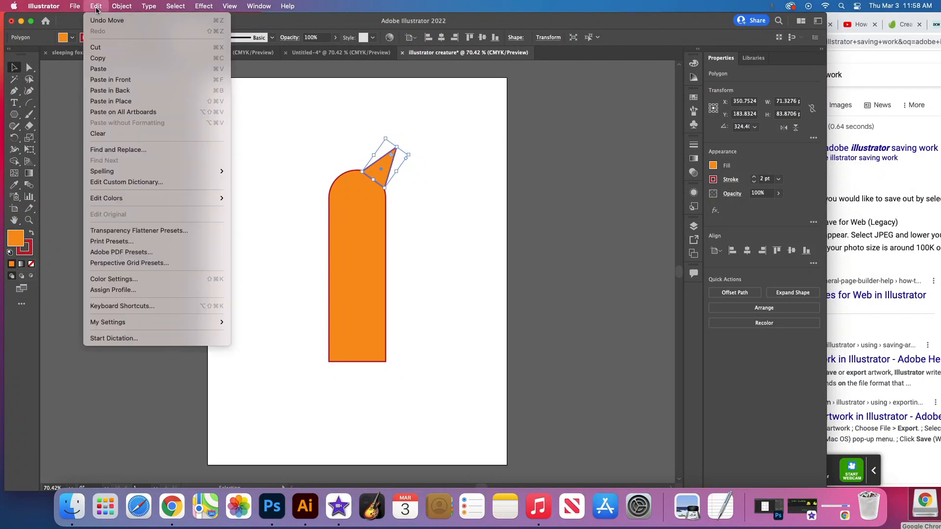
click(107, 61)
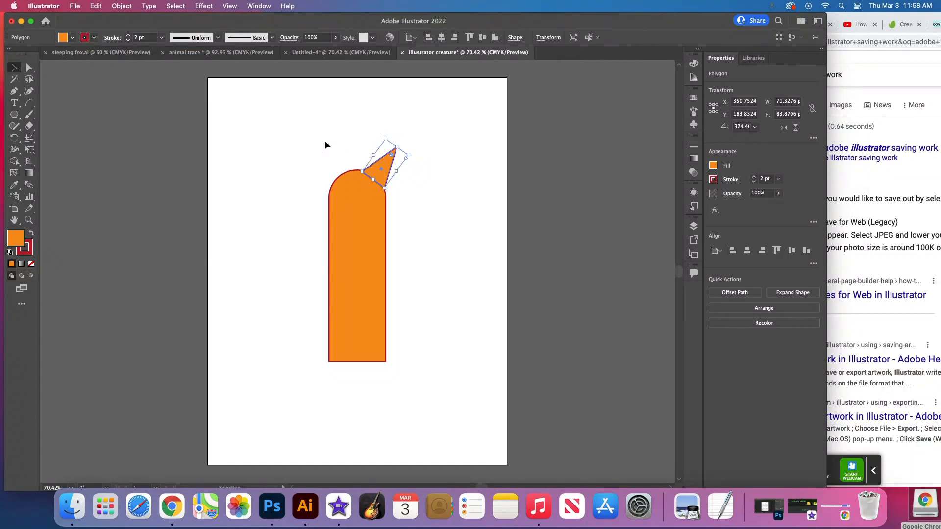
key(super+v)
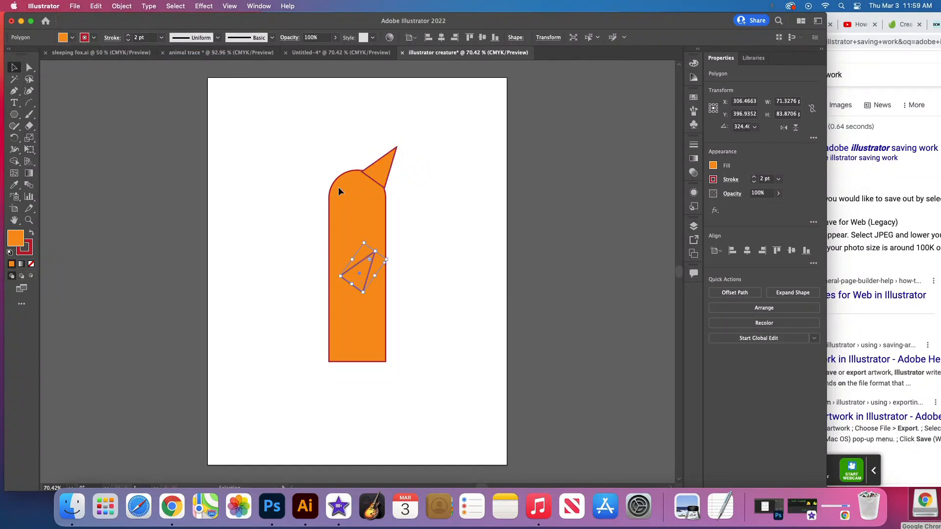
drag(367, 237, 334, 243)
drag(359, 276, 301, 156)
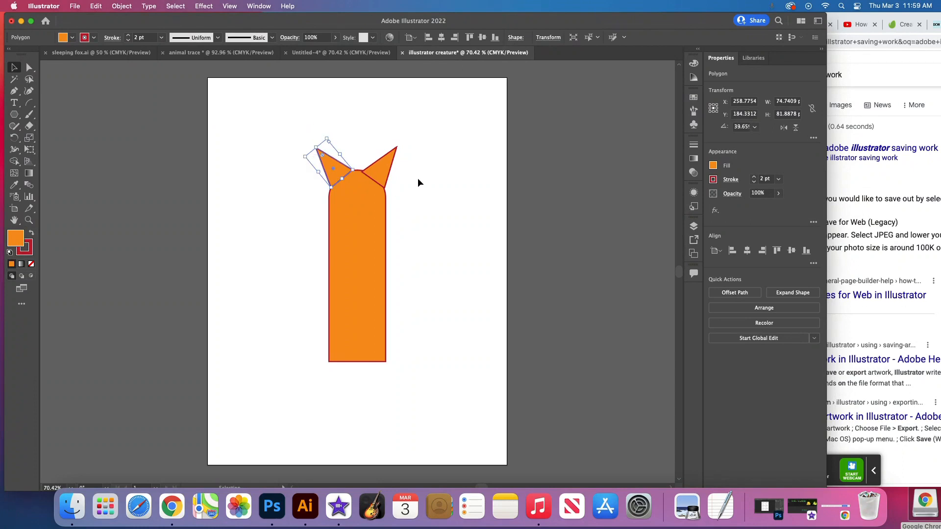
click(419, 179)
drag(380, 170, 380, 168)
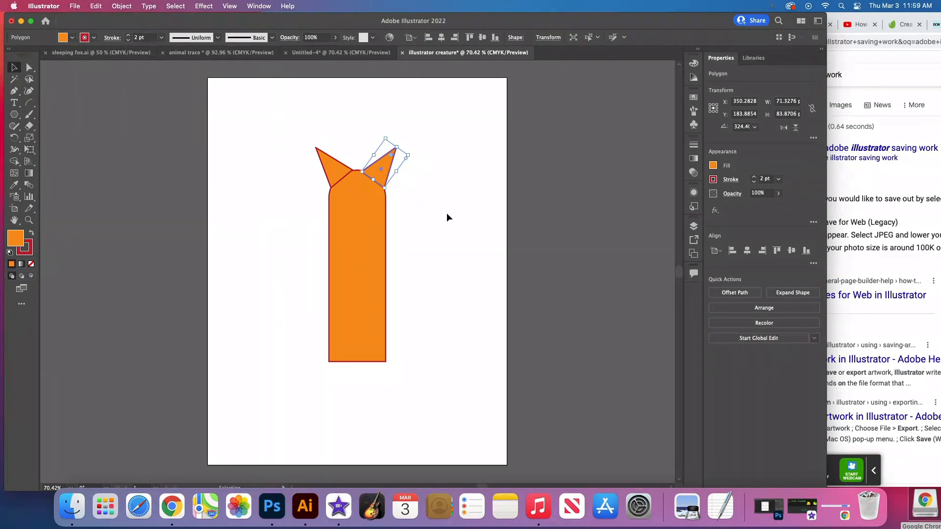
- Bring the rounded body shape to the front so that it overlaps the bases of both ears
click(354, 215)
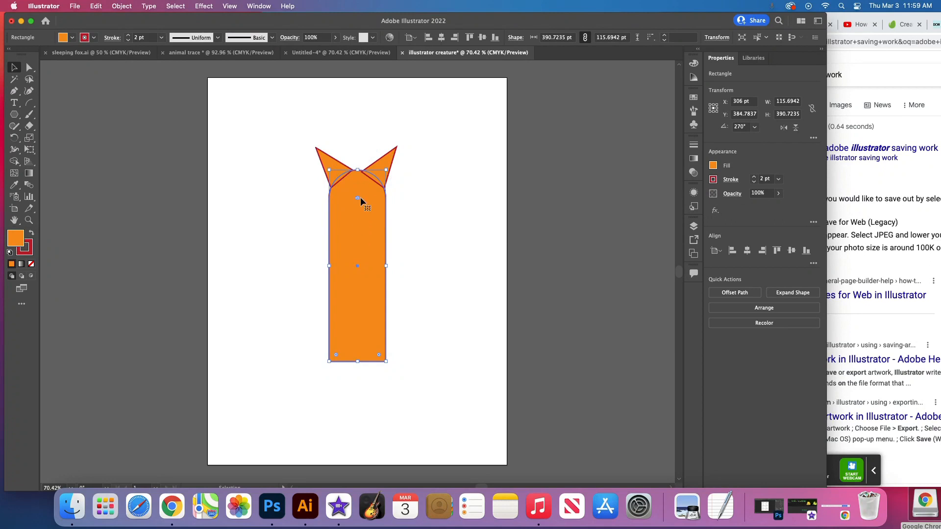
click(763, 308)
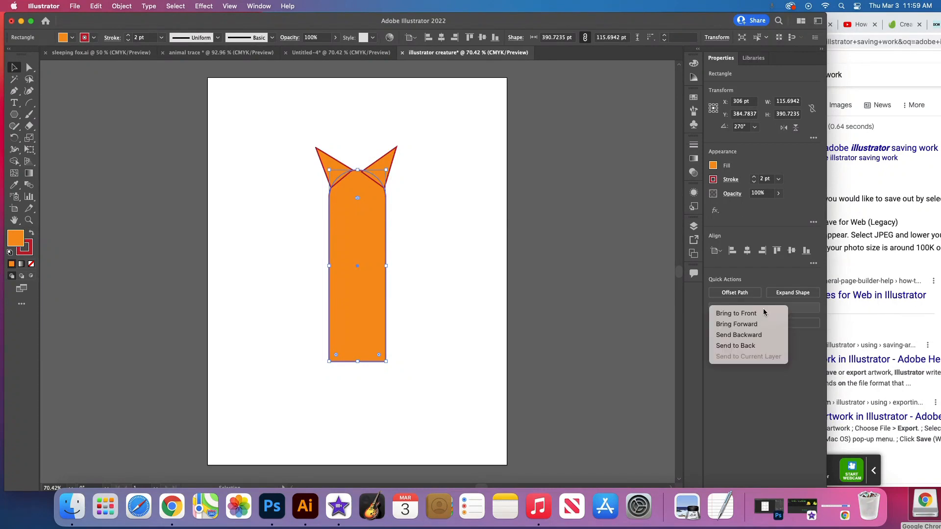
click(746, 317)
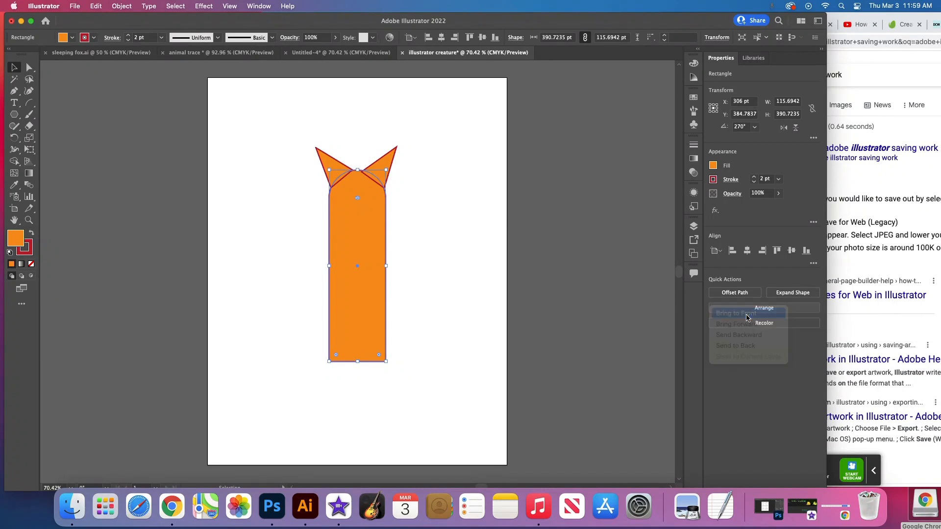
click(457, 187)
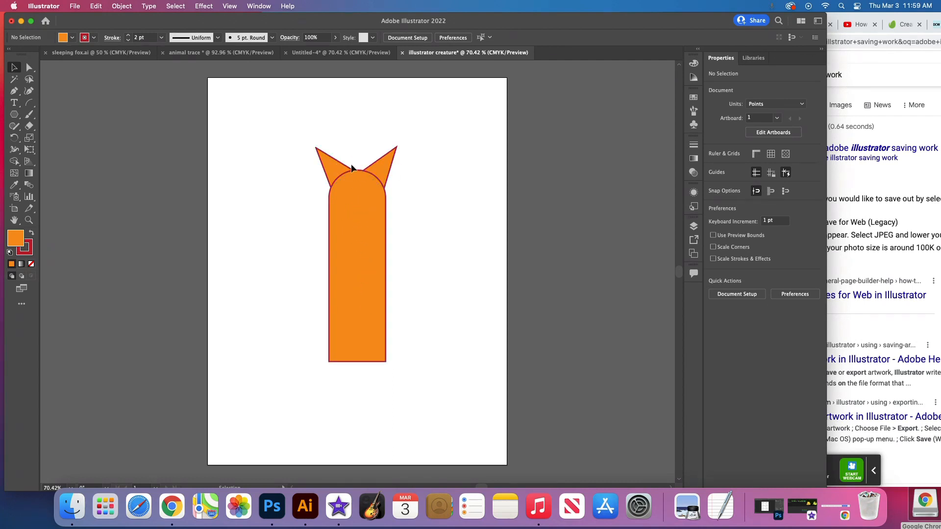
- Draw the left eye as a 24 x 24 pt circle at X 276 pt, Y 247 pt, with a black fill and white stroke
click(15, 115)
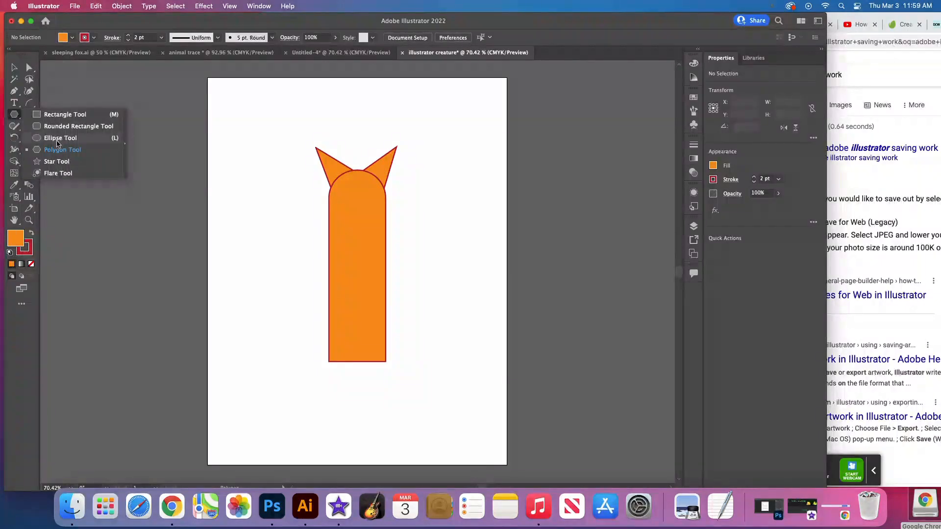
click(60, 138)
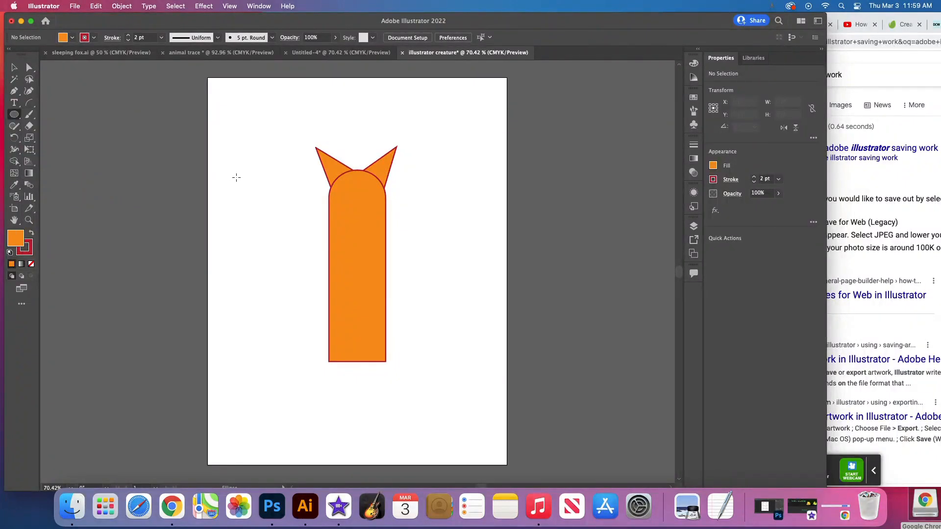
click(713, 166)
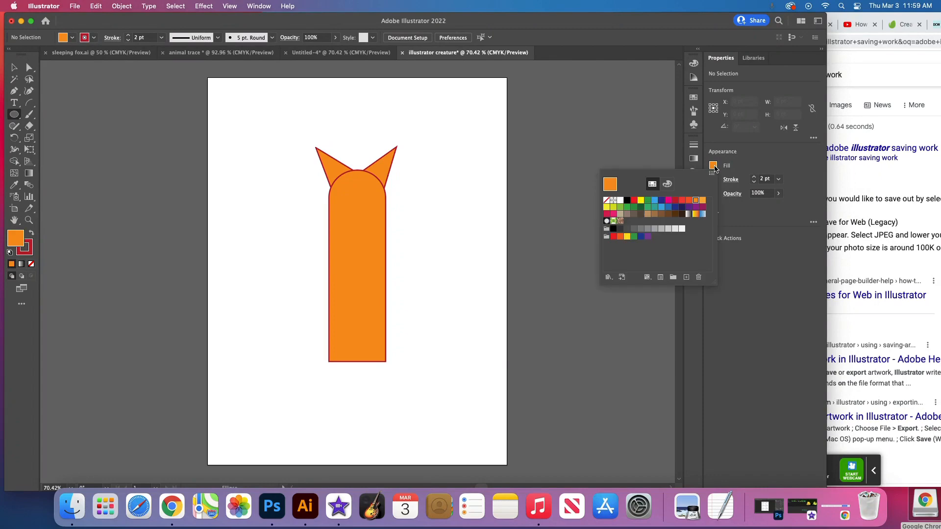
click(627, 201)
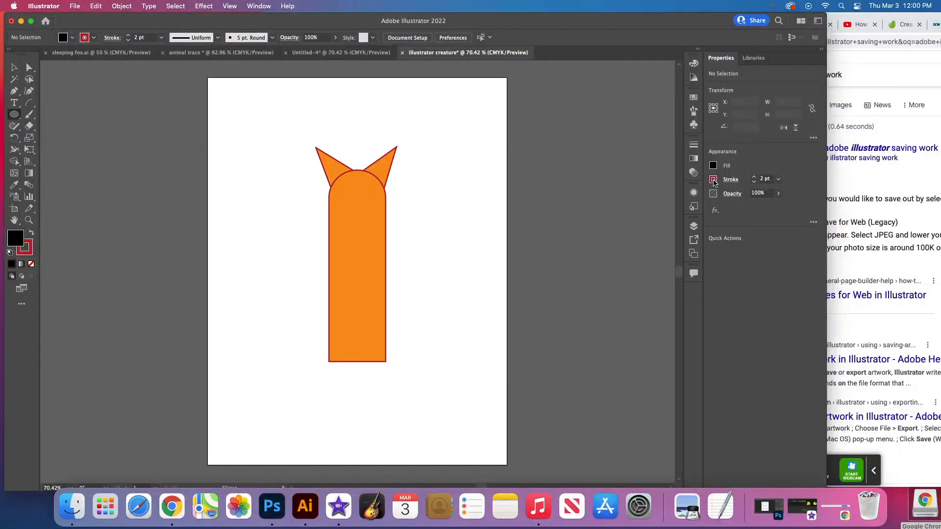
click(713, 179)
click(619, 215)
drag(339, 195, 349, 204)
click(14, 67)
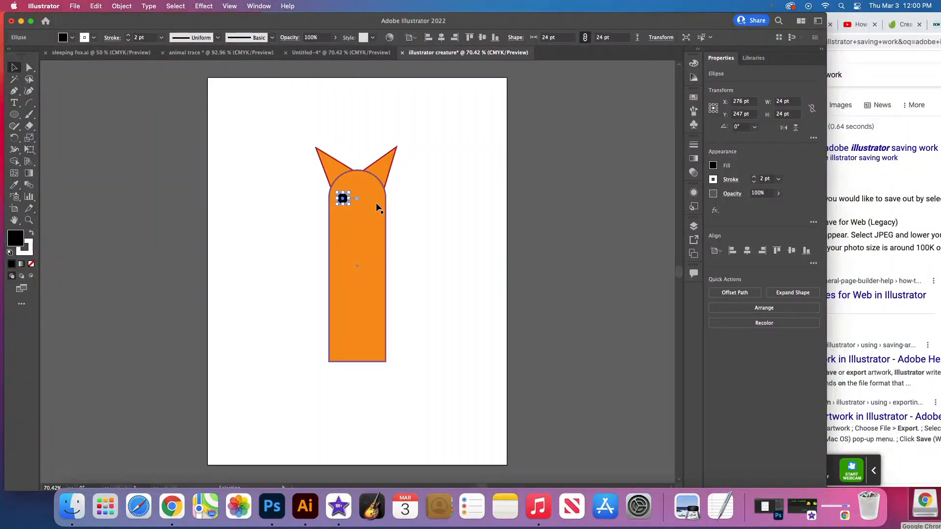
key(a)
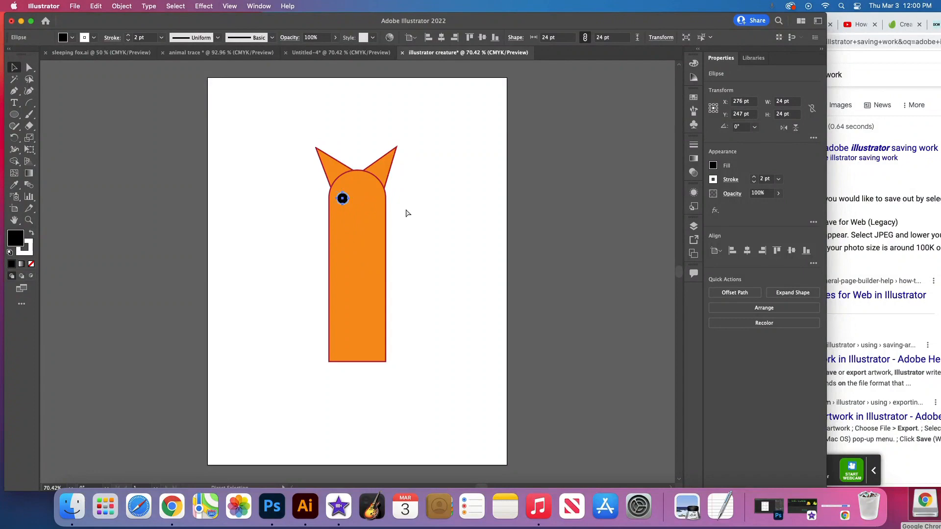
- Duplicate the eye and space the two circles at X 284 pt and X 330.5 pt, both at Y 247 pt
key(super+c)
key(super+v)
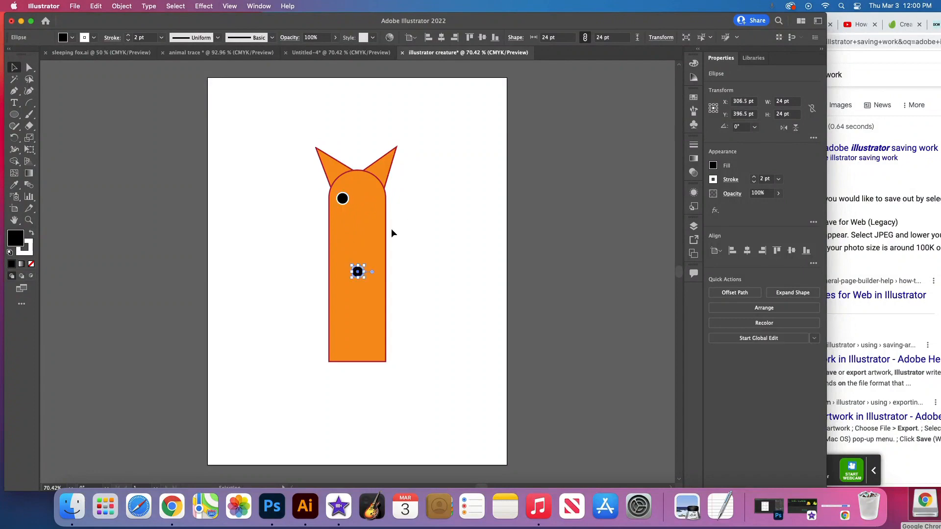
drag(358, 272, 348, 203)
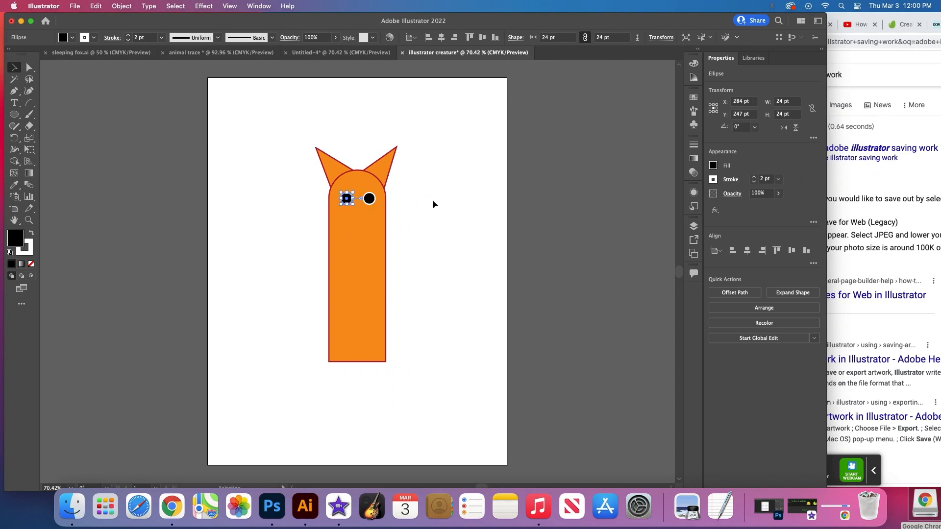
click(432, 199)
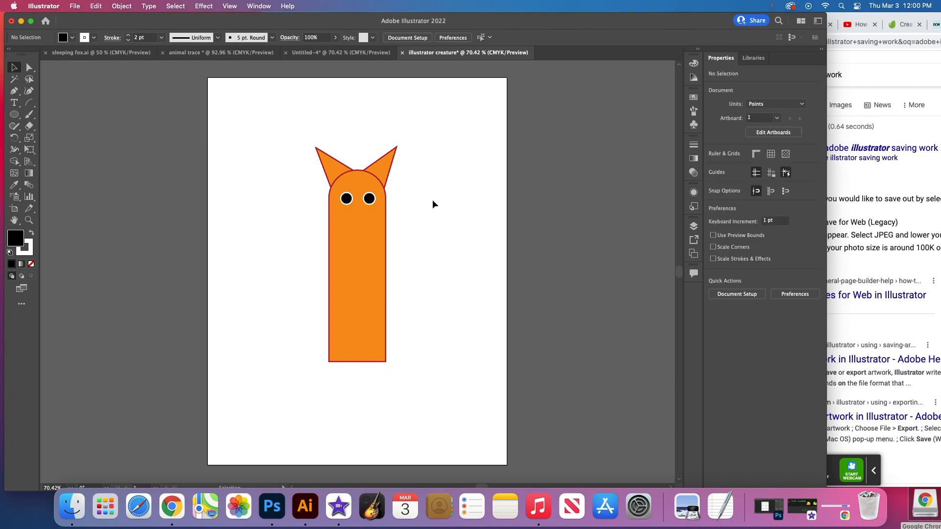
- Thicken the white stroke of both eyes to 9 pt
click(348, 201)
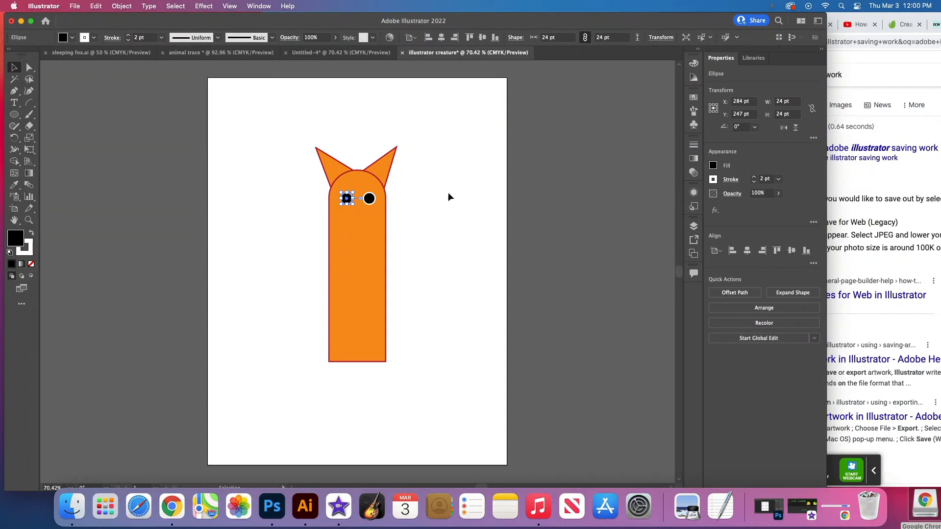
click(754, 178)
click(755, 177)
click(754, 177)
click(754, 177)
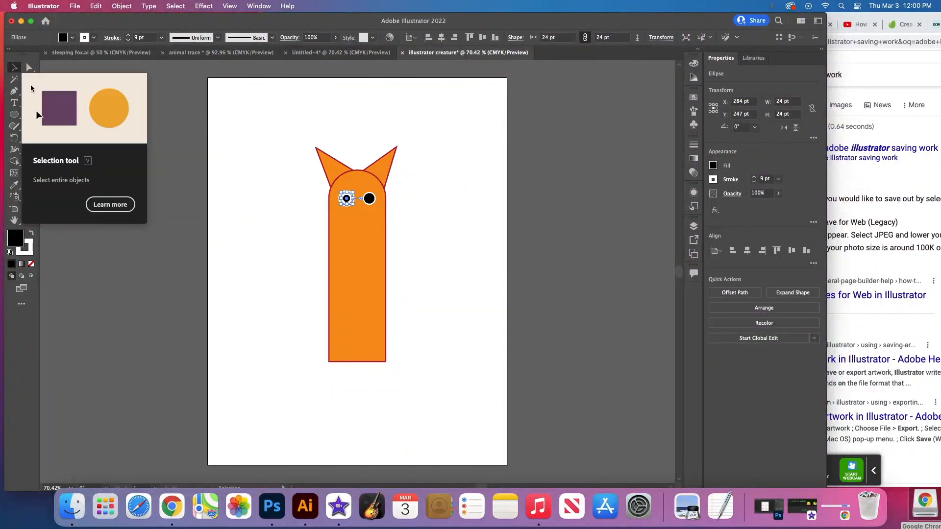
click(439, 211)
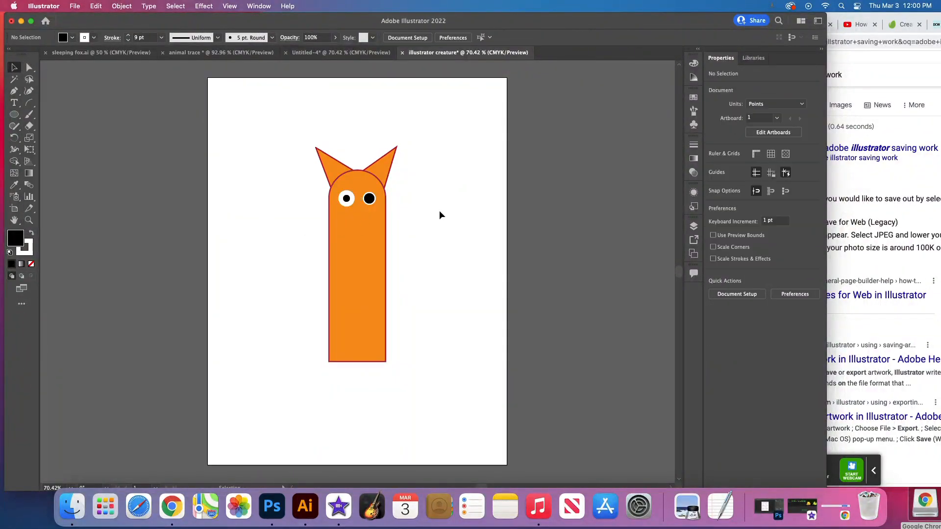
click(370, 198)
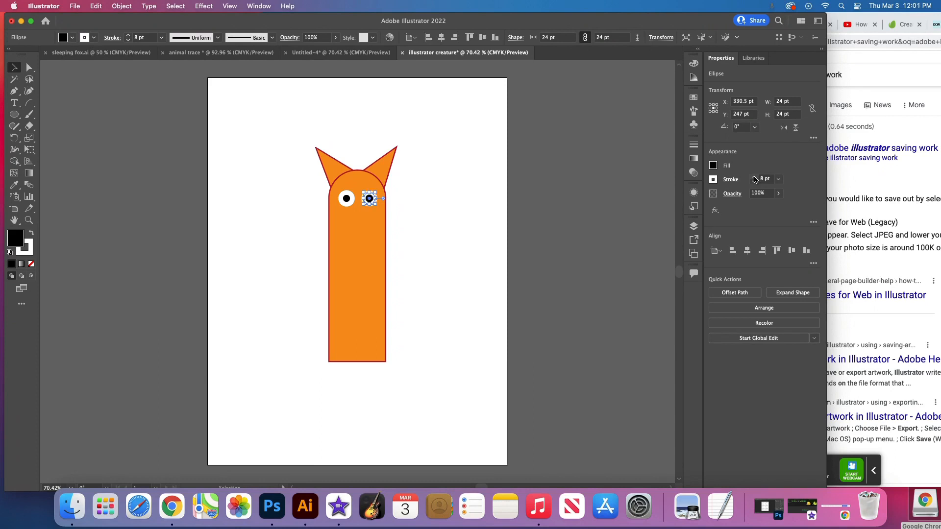
click(754, 177)
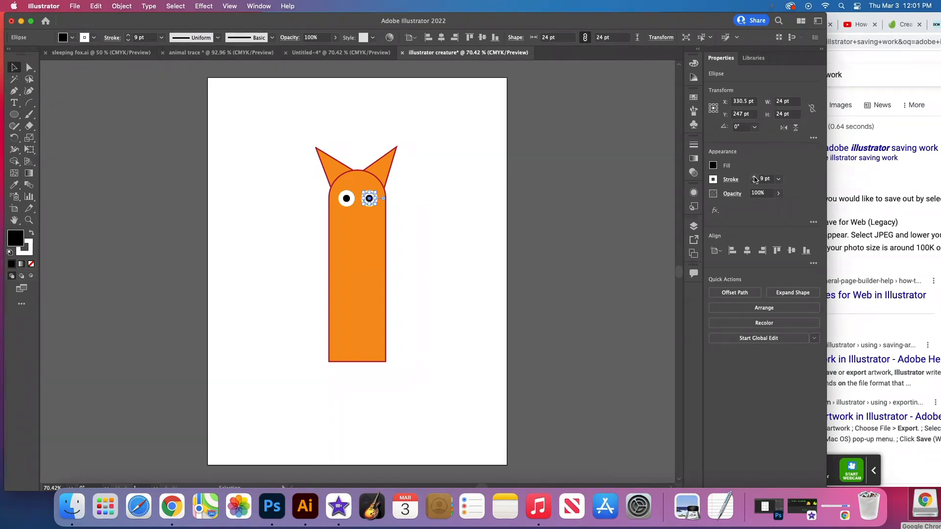
click(271, 166)
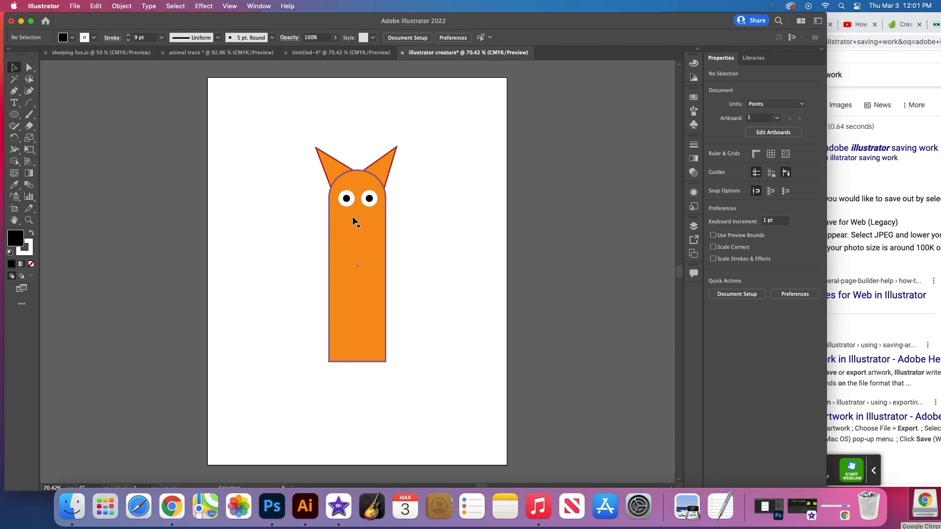
- Draw a rounded rectangle about 41 x 16 pt as the nose and place it beneath the eyes at about X 305 pt, Y 311 pt
click(15, 116)
click(14, 116)
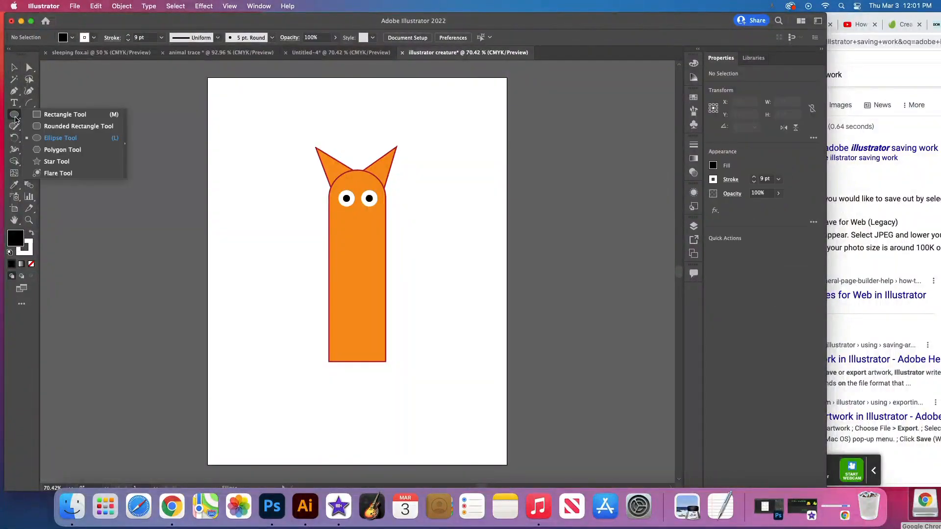
click(75, 127)
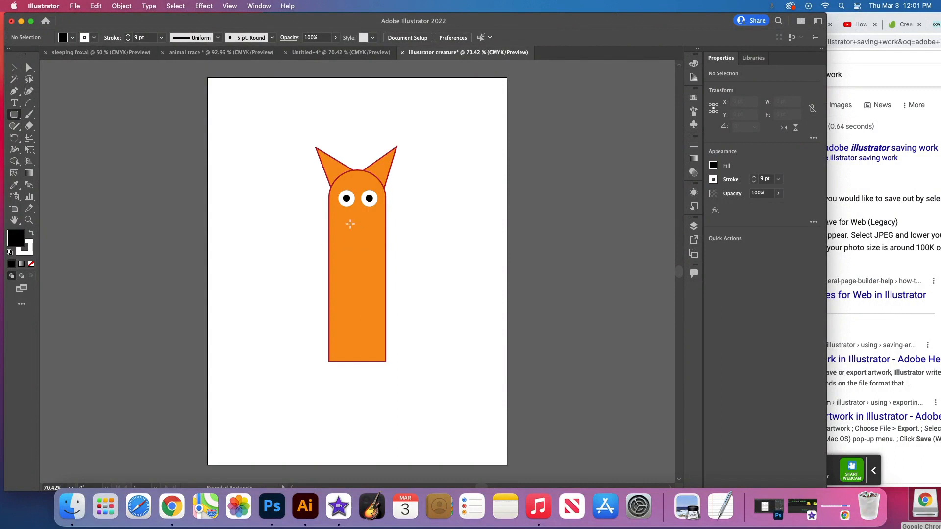
drag(352, 224, 363, 230)
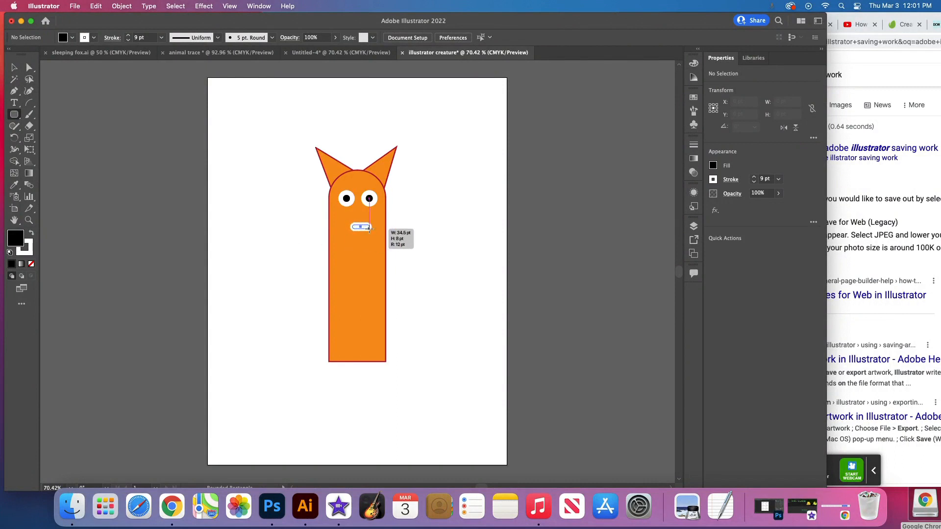
drag(369, 228, 374, 233)
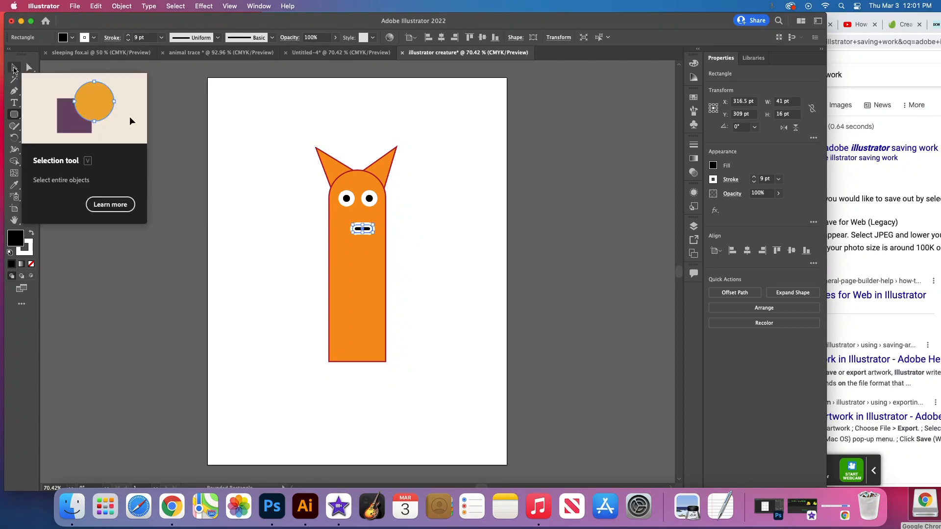
click(14, 69)
drag(368, 231, 365, 232)
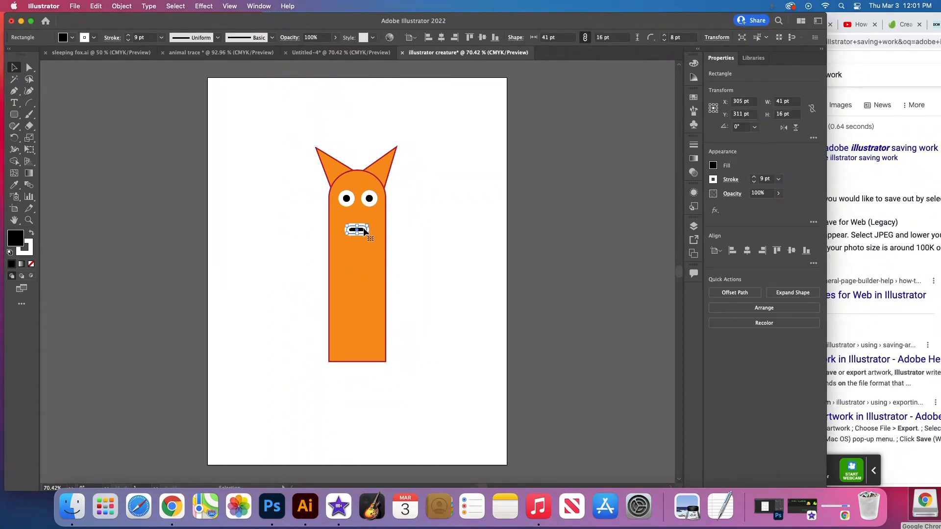
- Give the nose a brown fill with no stroke and move it slightly up towards the eyes
click(713, 166)
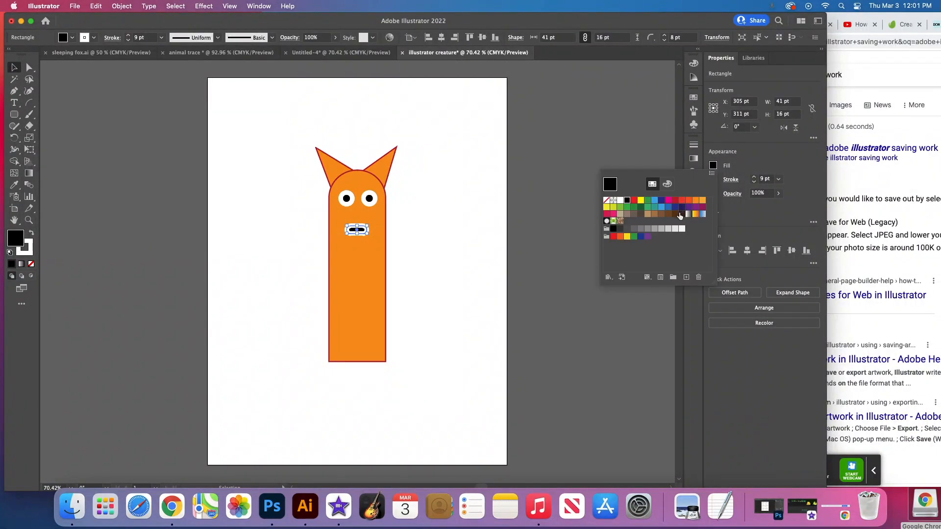
click(660, 215)
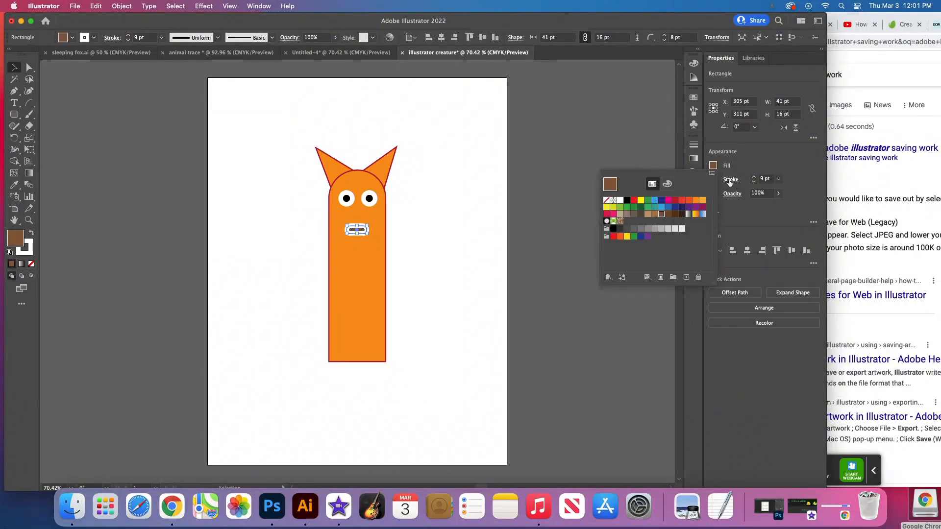
click(714, 180)
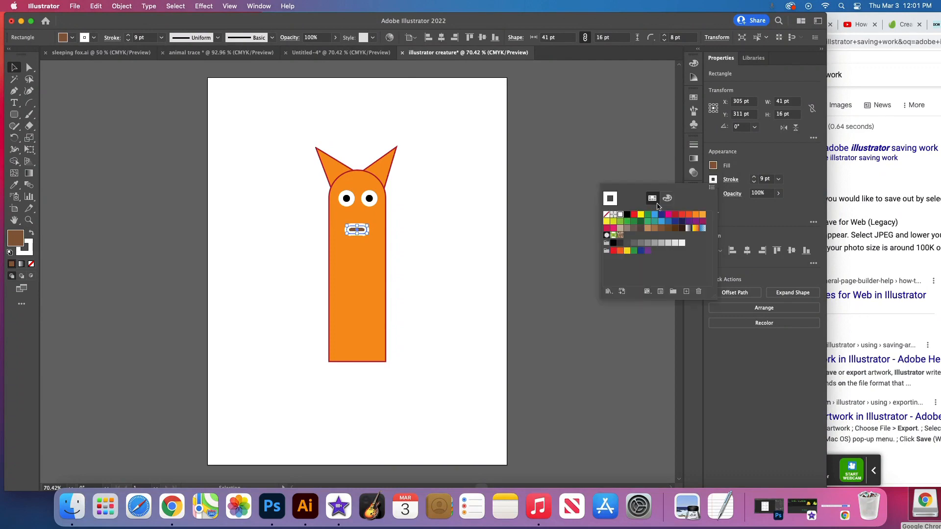
click(606, 216)
click(12, 68)
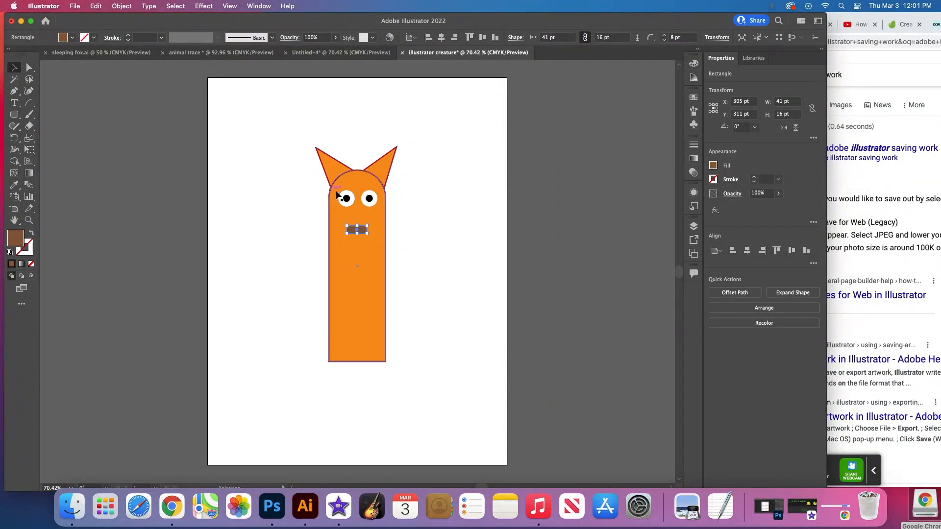
drag(365, 229, 366, 224)
click(419, 202)
click(423, 208)
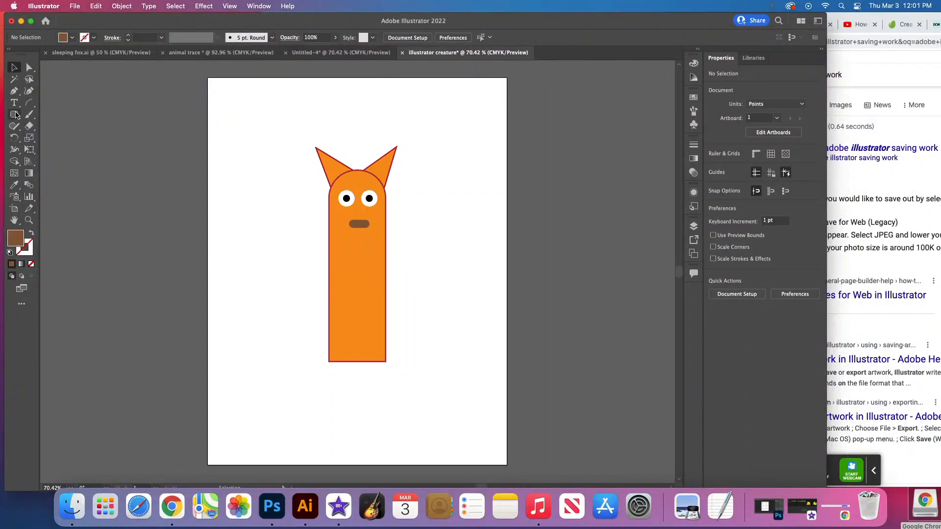
- Draw a nearly horizontal line segment about 53 pt wide beneath the nose as the mouth
drag(16, 115, 32, 106)
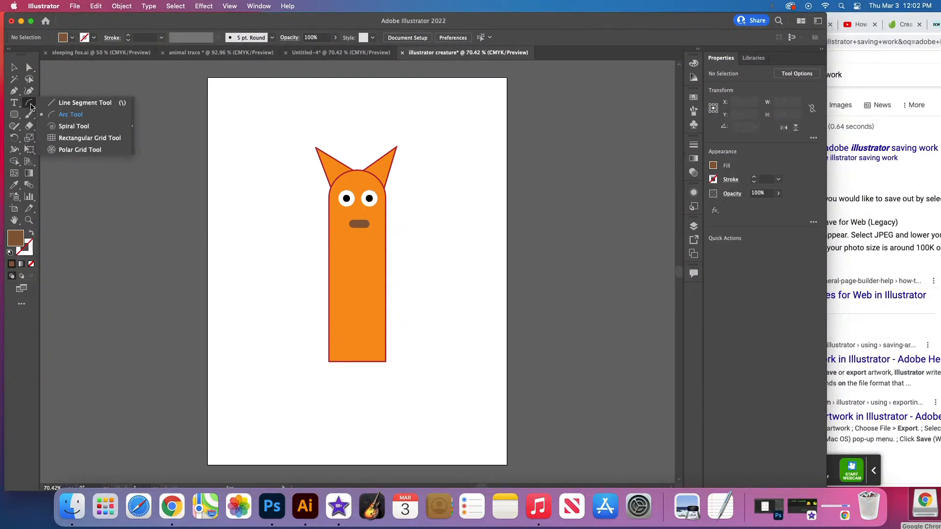
click(74, 105)
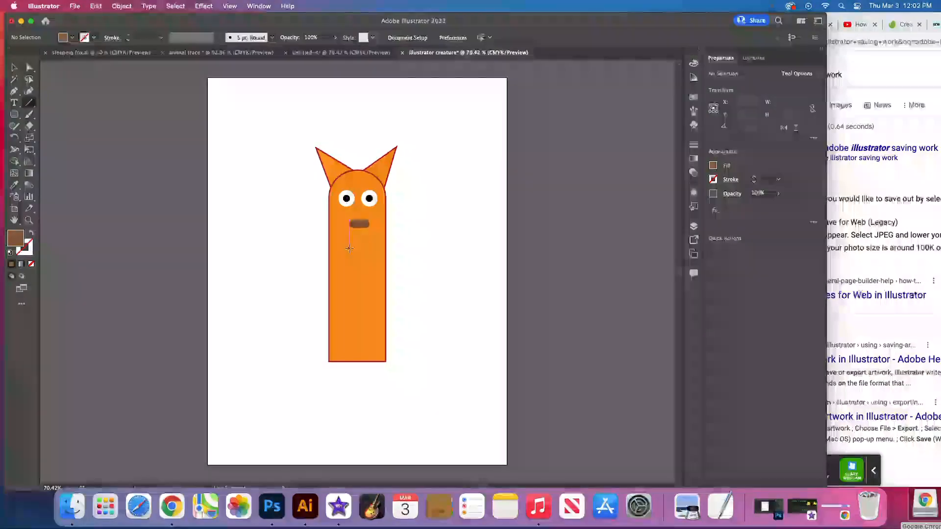
drag(349, 242, 375, 241)
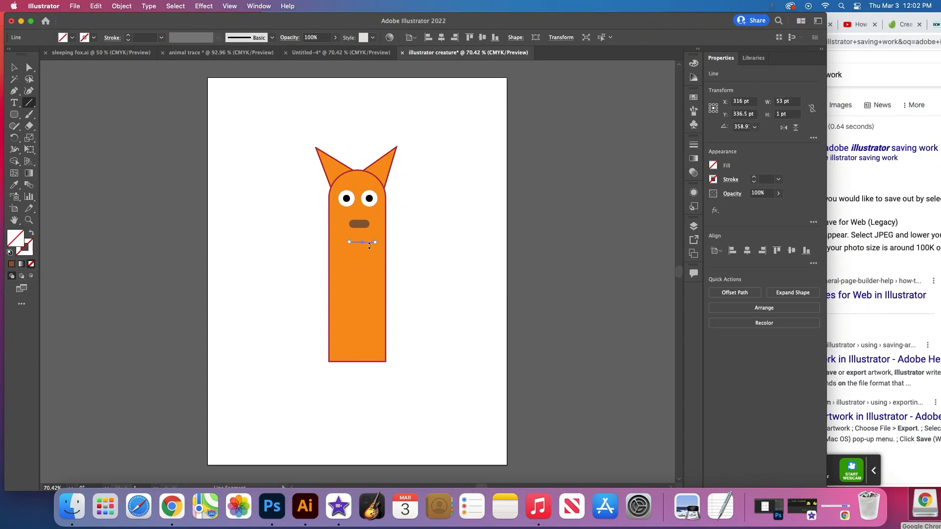
- Give the mouth line a dark red fill and a dark red stroke of 8 pt
click(714, 166)
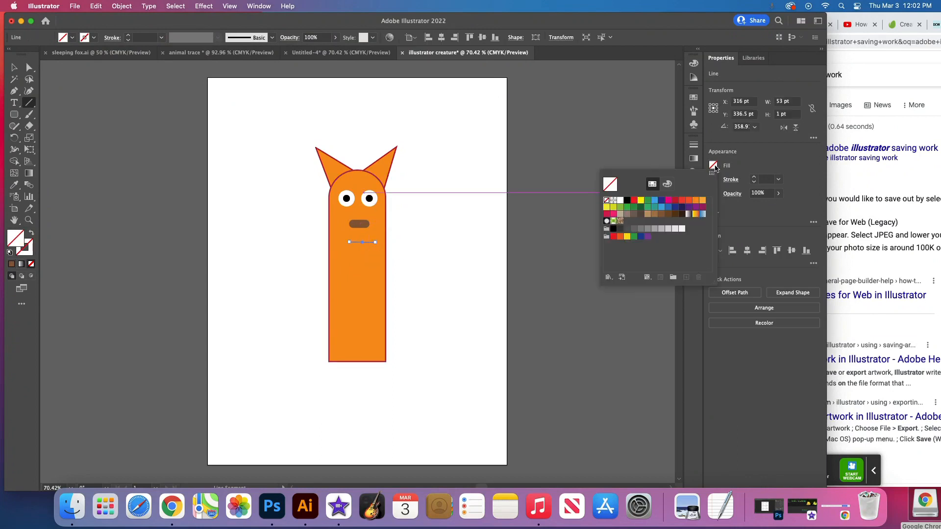
click(675, 200)
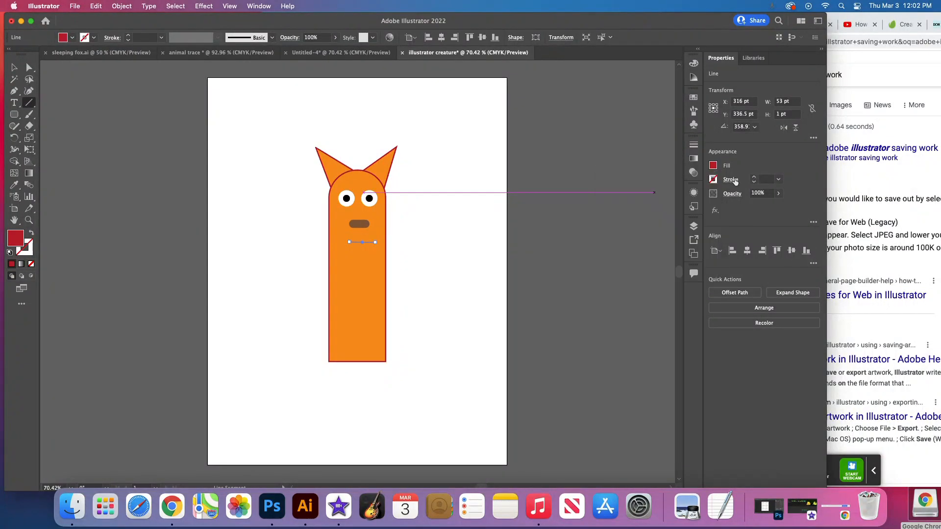
click(714, 179)
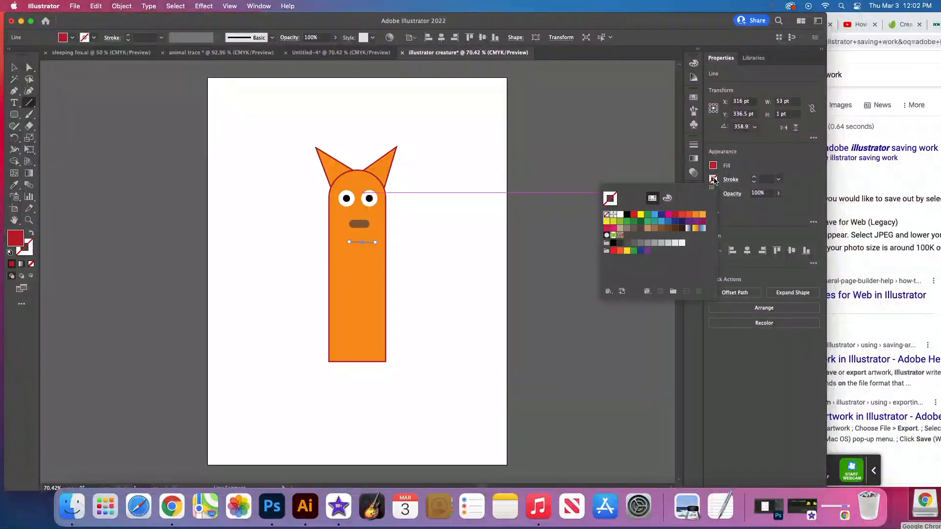
click(675, 216)
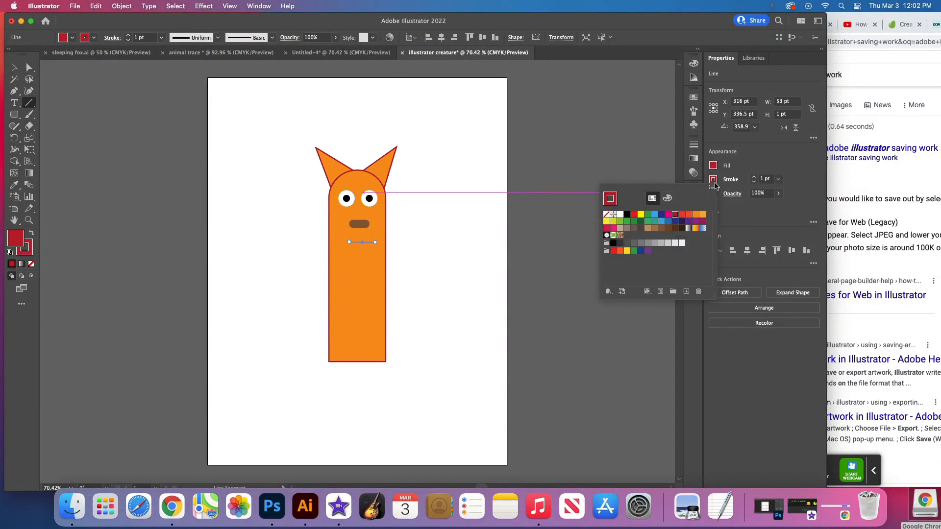
click(754, 178)
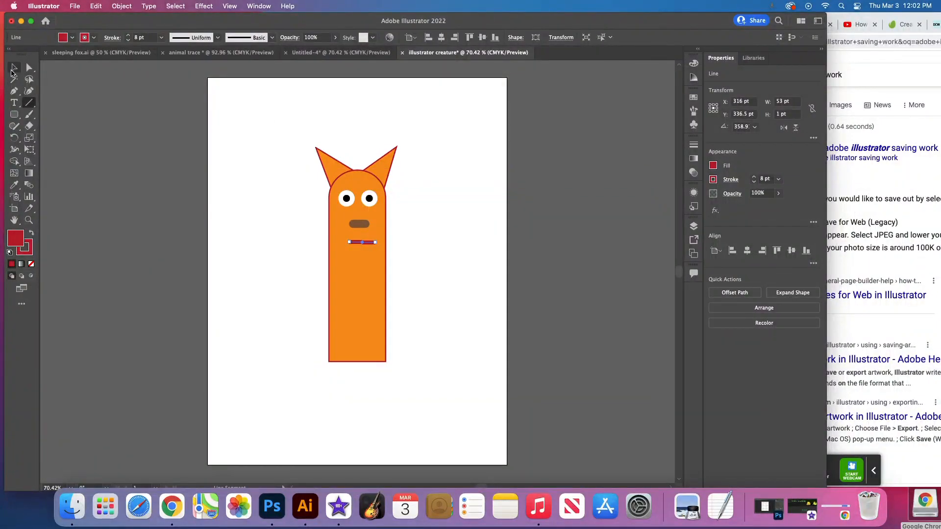
- Center the mouth line on the face at about X 304.5 pt, Y 336.3 pt and straighten it to 0°
click(14, 67)
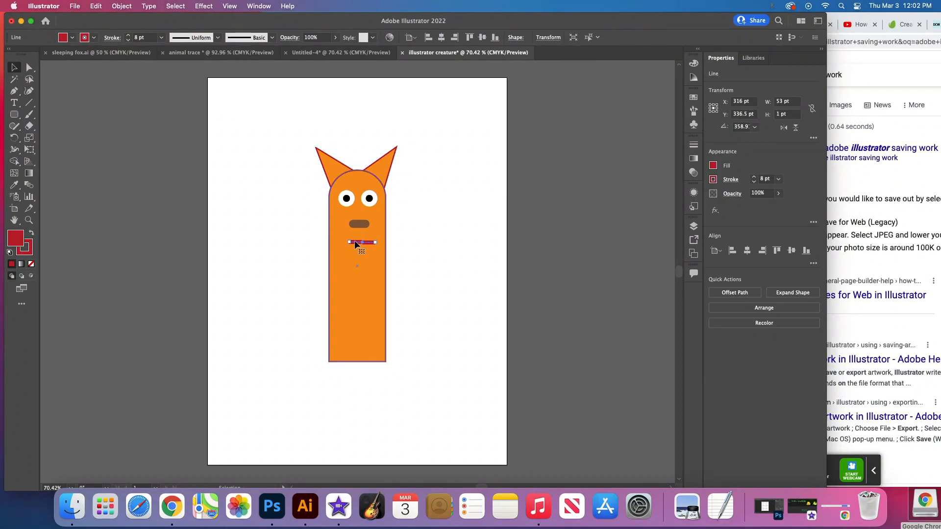
drag(354, 242, 349, 245)
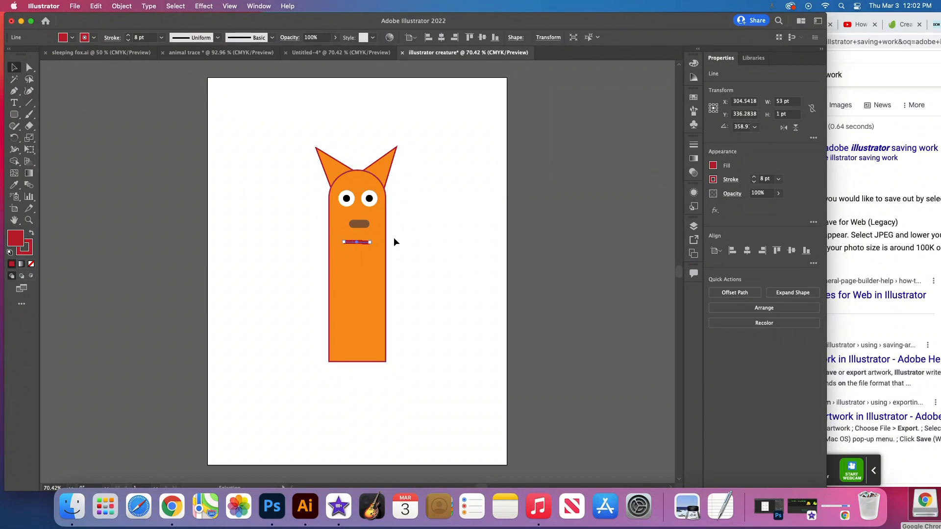
click(422, 232)
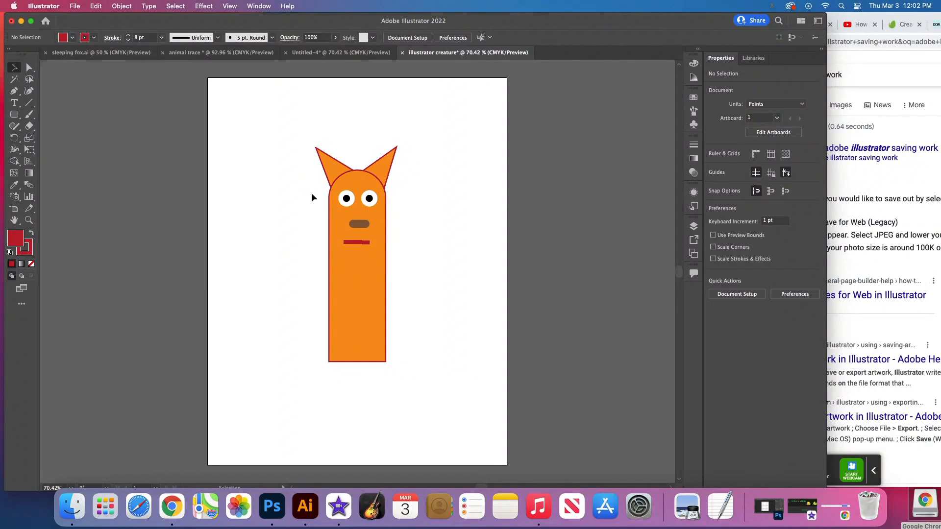
click(356, 242)
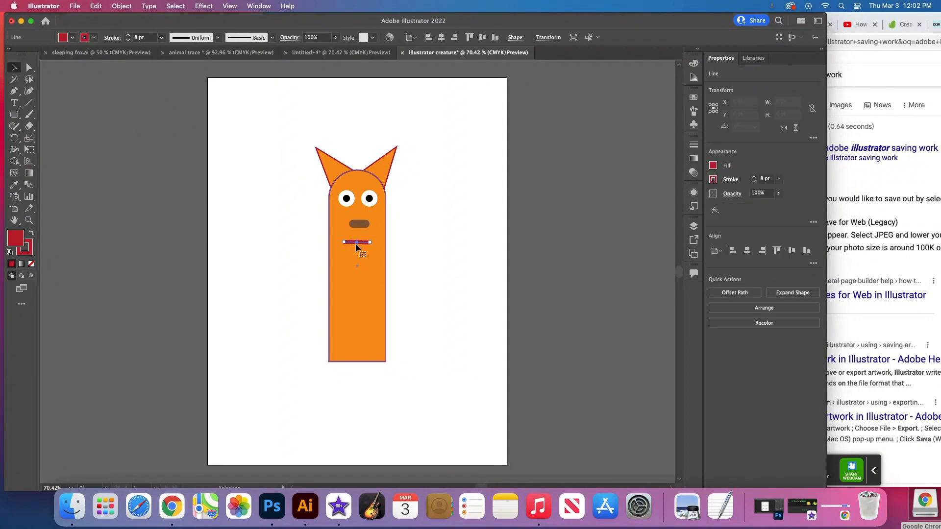
click(12, 69)
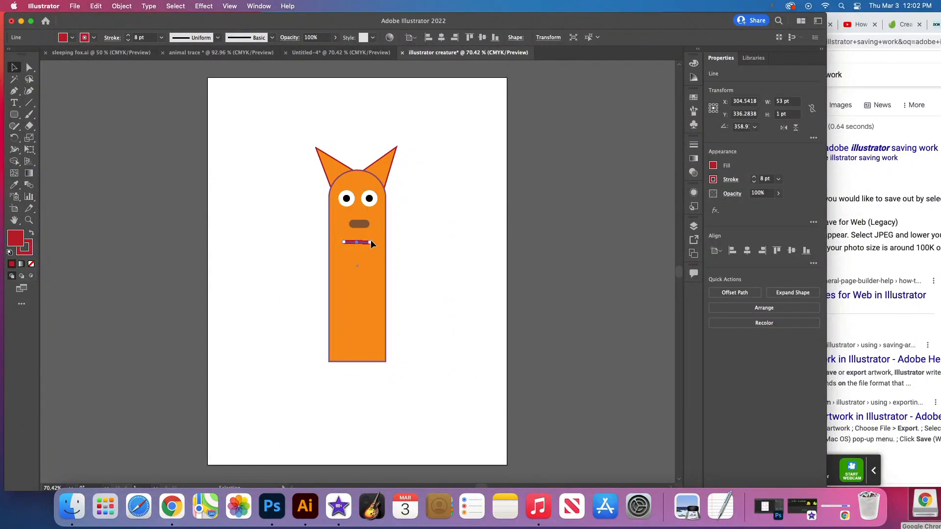
drag(374, 241, 382, 246)
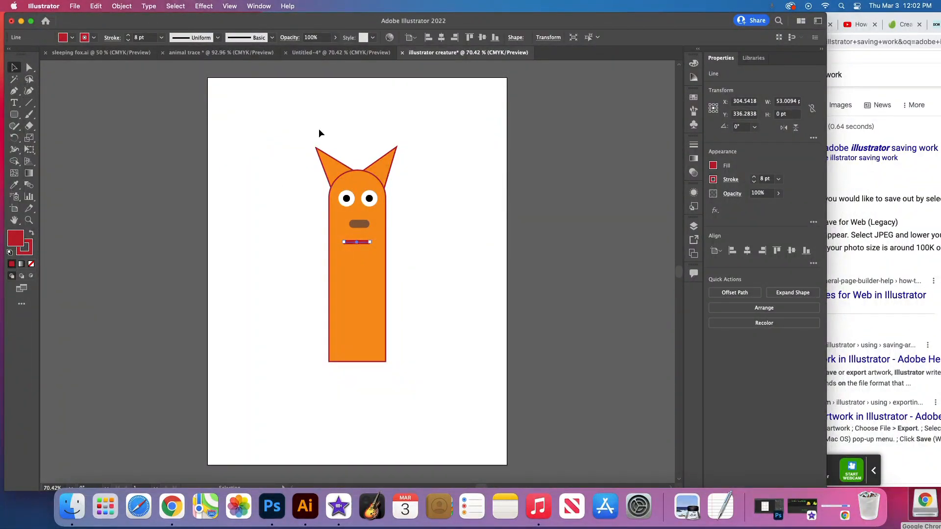
click(283, 117)
- Draw a steep test line about 26 by 182 pt beside the creature and give it the lens-shaped width profile
click(29, 102)
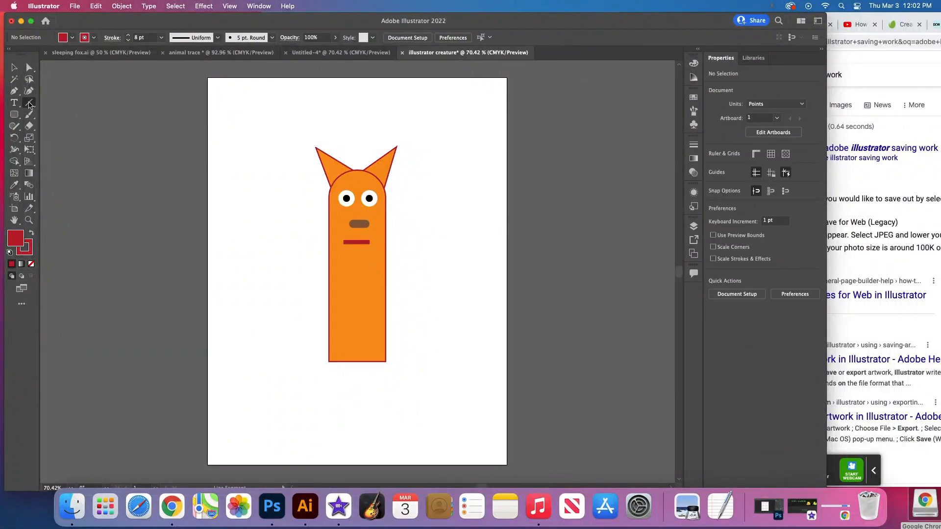
drag(272, 115, 285, 204)
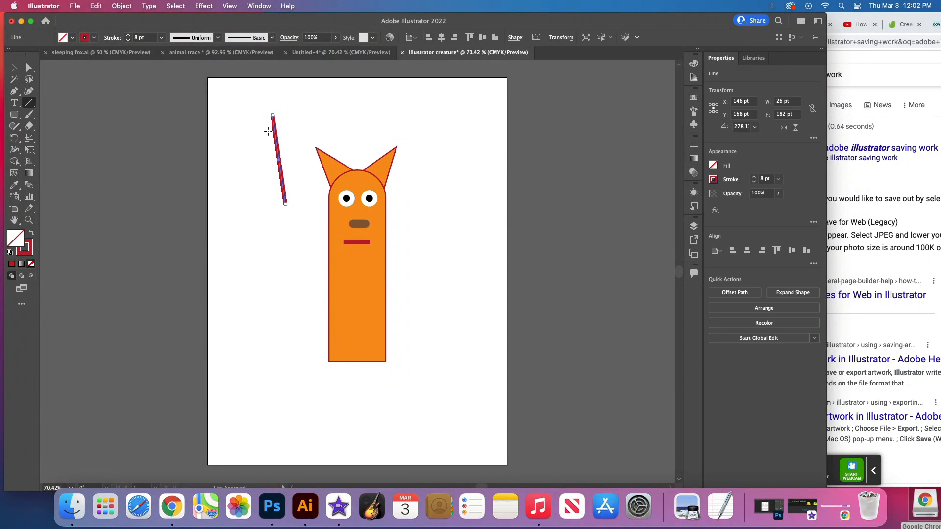
click(218, 38)
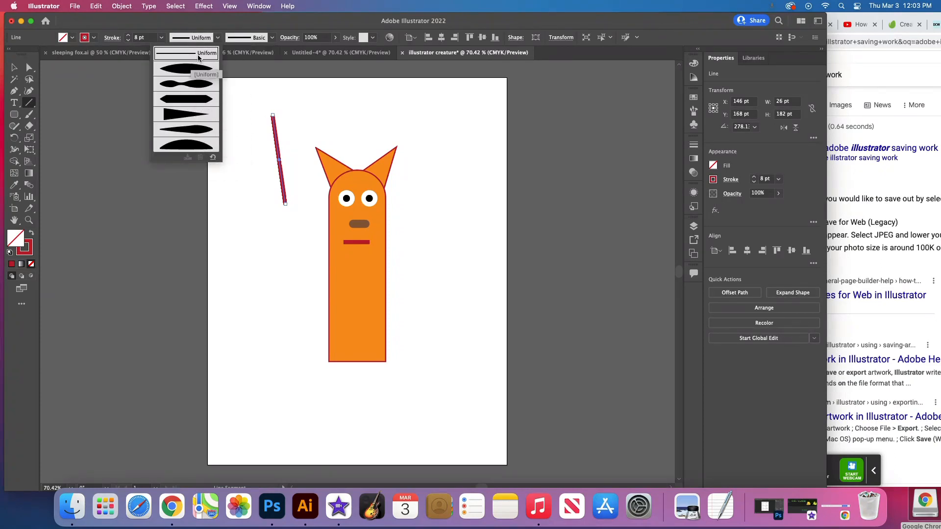
click(188, 68)
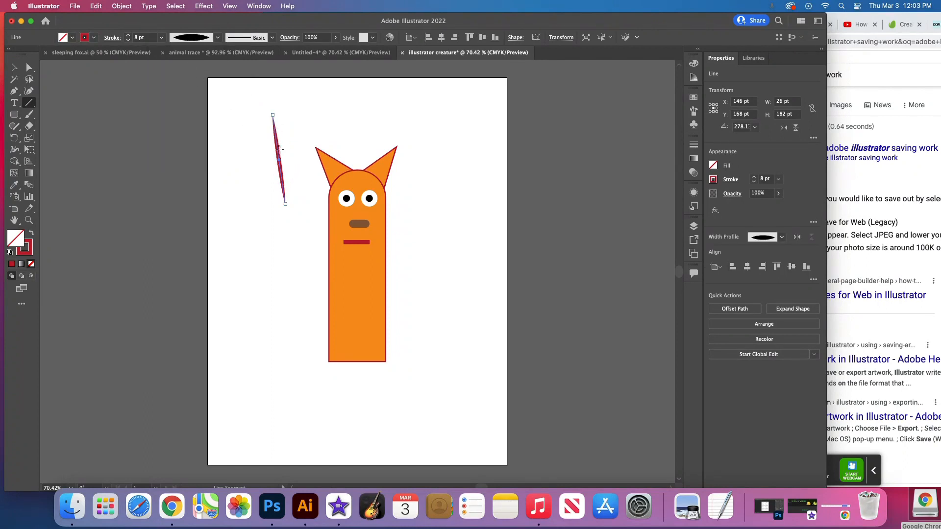
- Try four other variable width profiles on the test line one after another, and delete the line
click(217, 38)
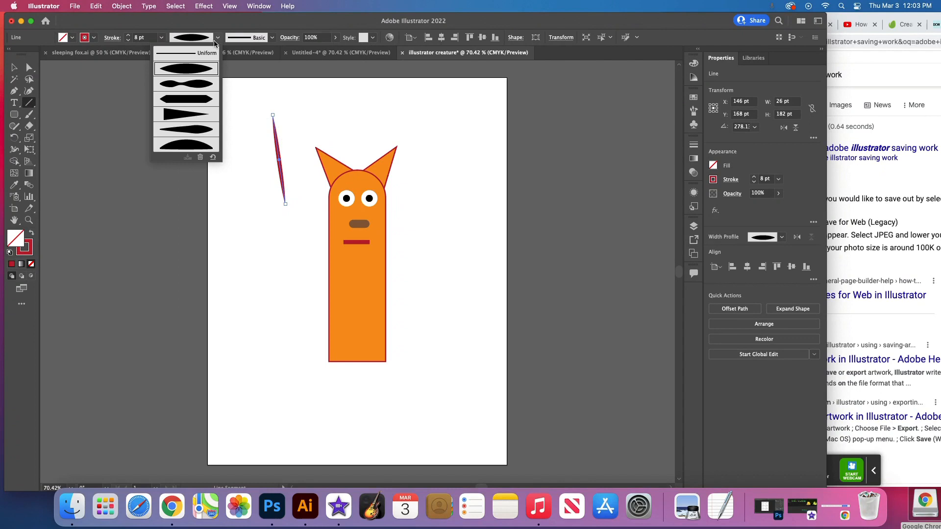
click(192, 85)
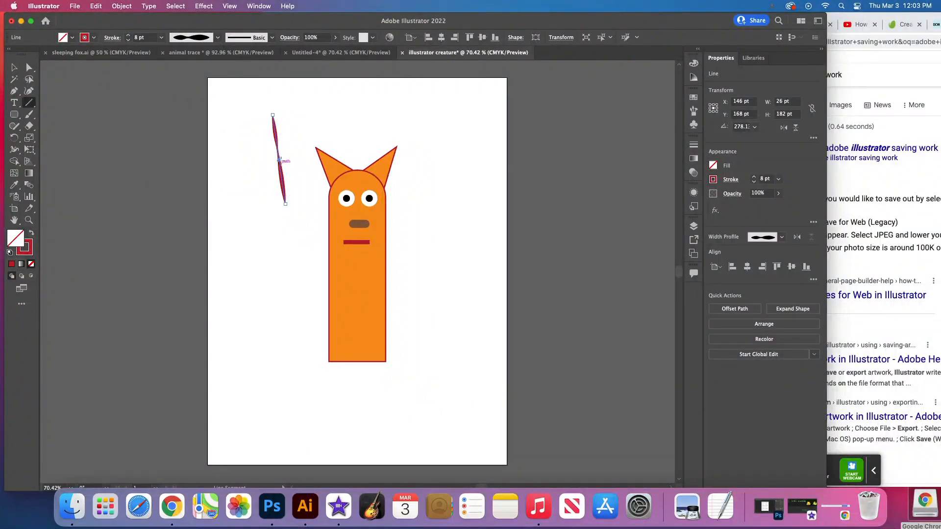
click(218, 38)
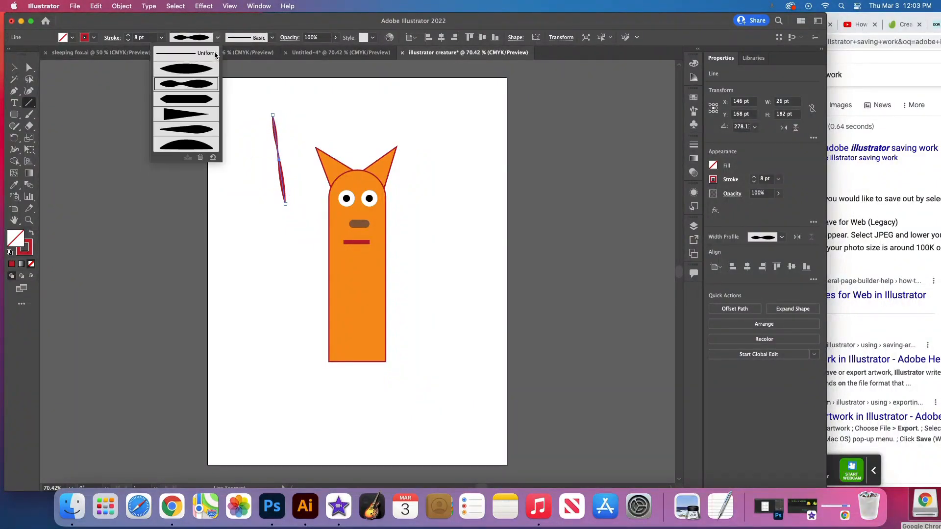
click(190, 101)
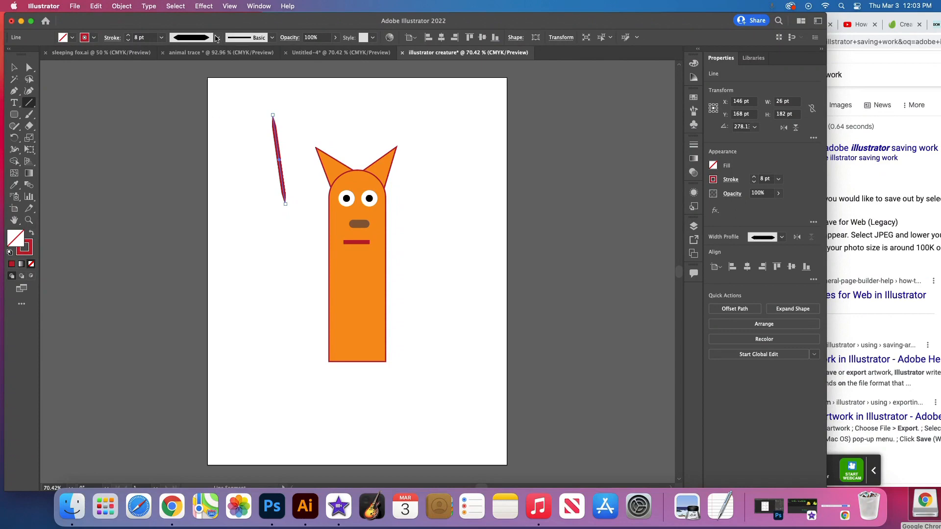
click(218, 38)
click(194, 115)
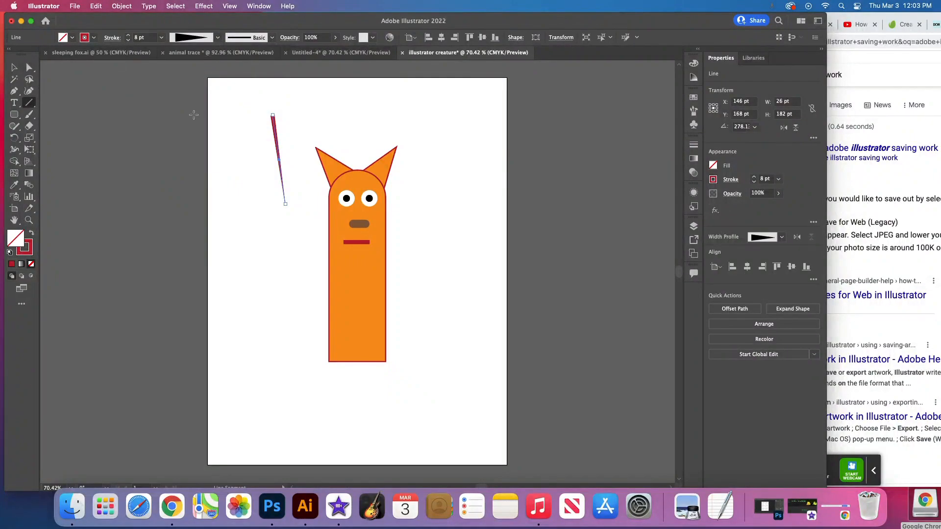
click(217, 39)
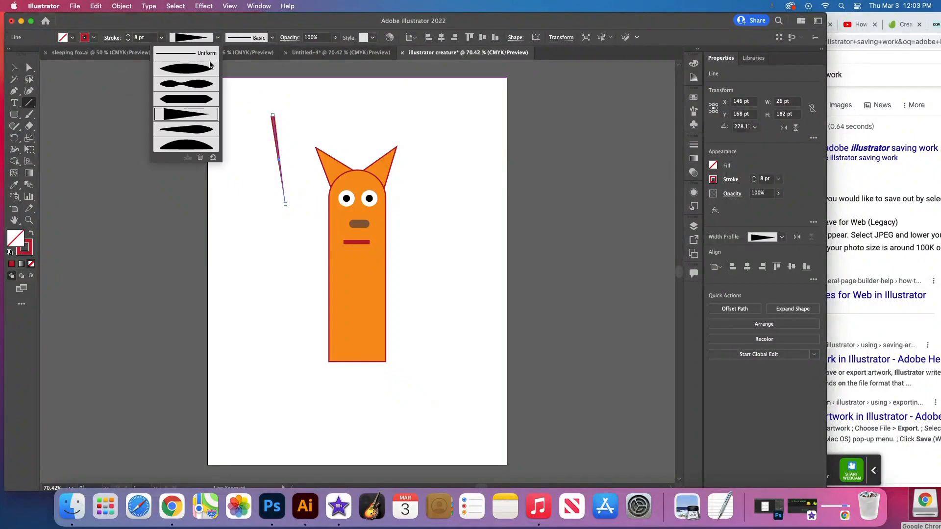
click(194, 127)
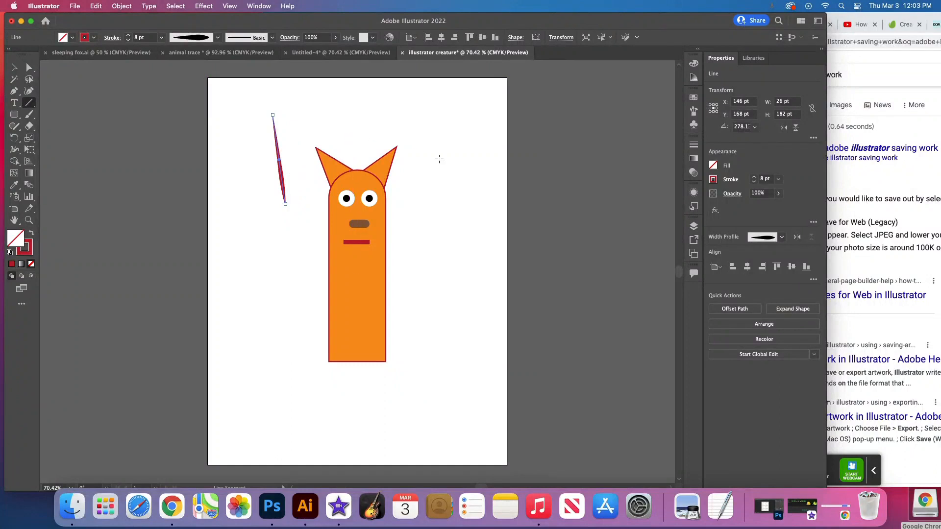
click(13, 67)
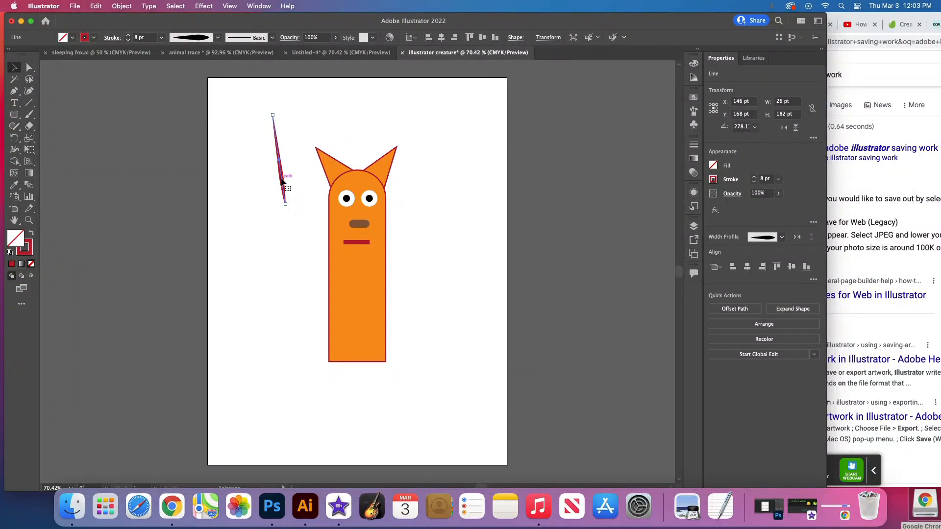
key(Delete)
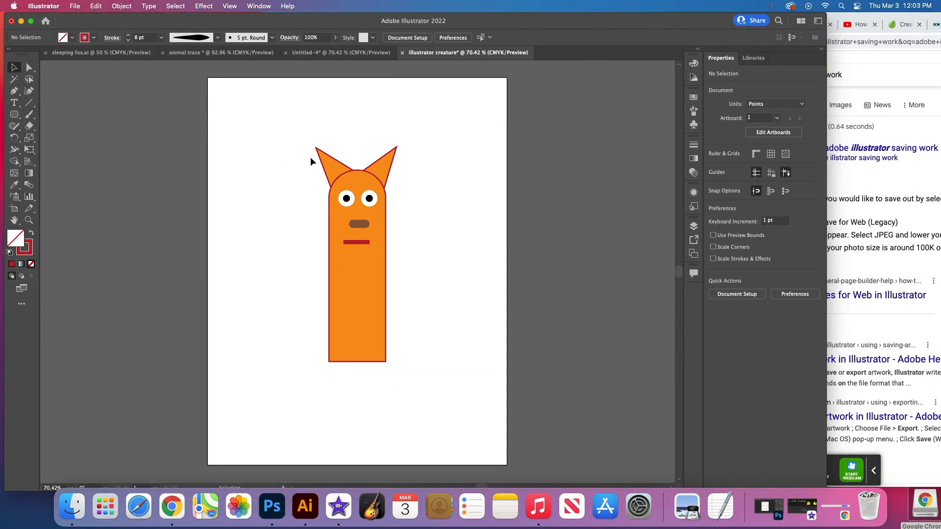
- Try moving the left ear away from the head and undo the move
drag(331, 163, 272, 153)
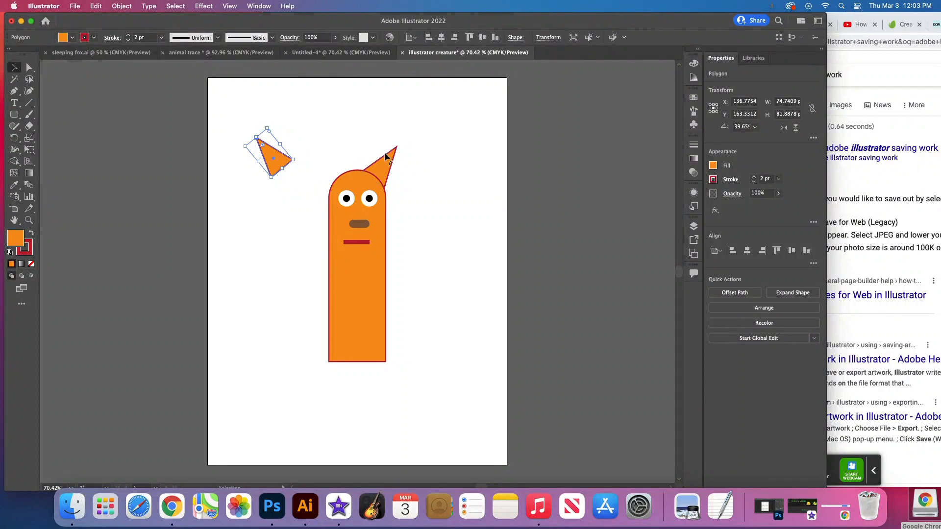
key(super+z)
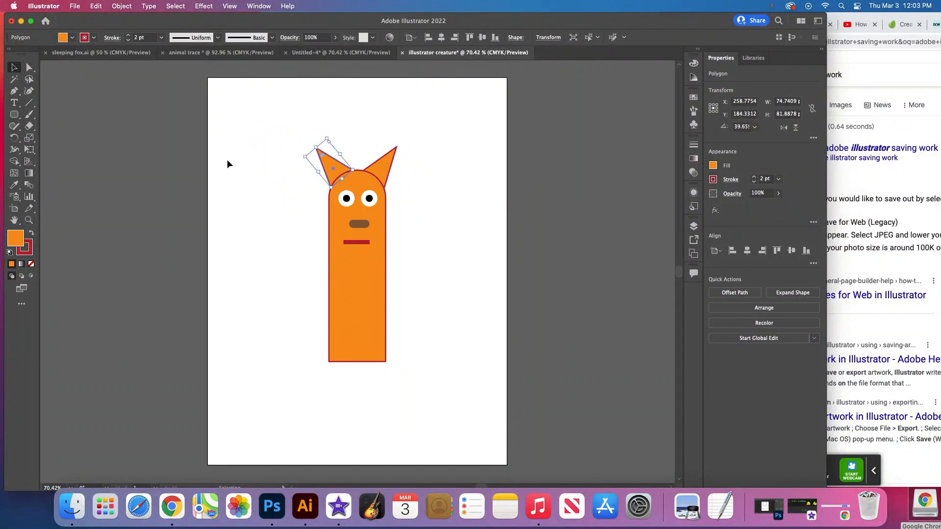
click(231, 134)
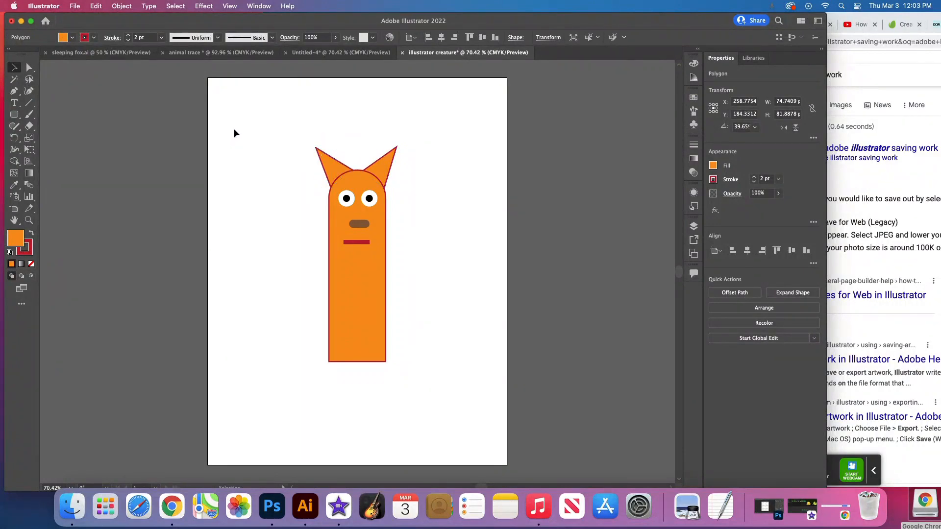
- Select the whole creature and move it straight down so the body's base meets the artboard's bottom edge
click(21, 71)
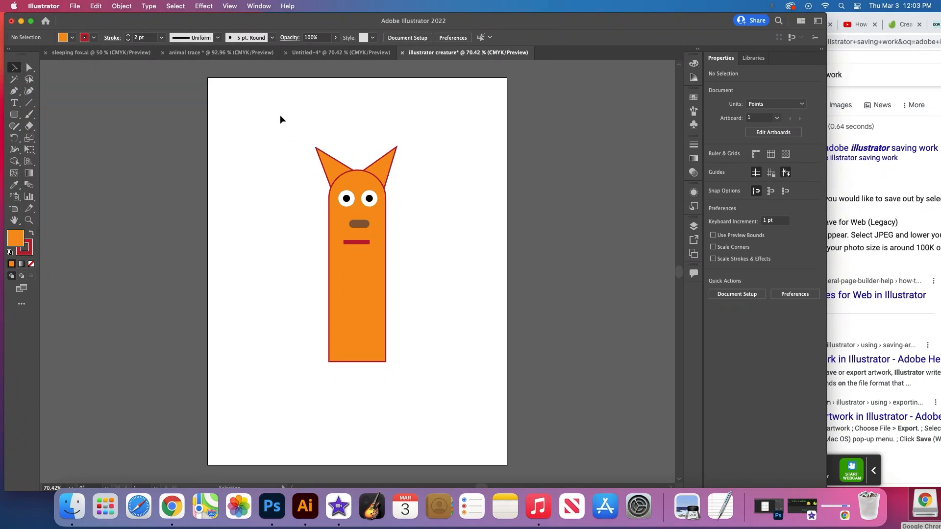
drag(281, 114, 429, 386)
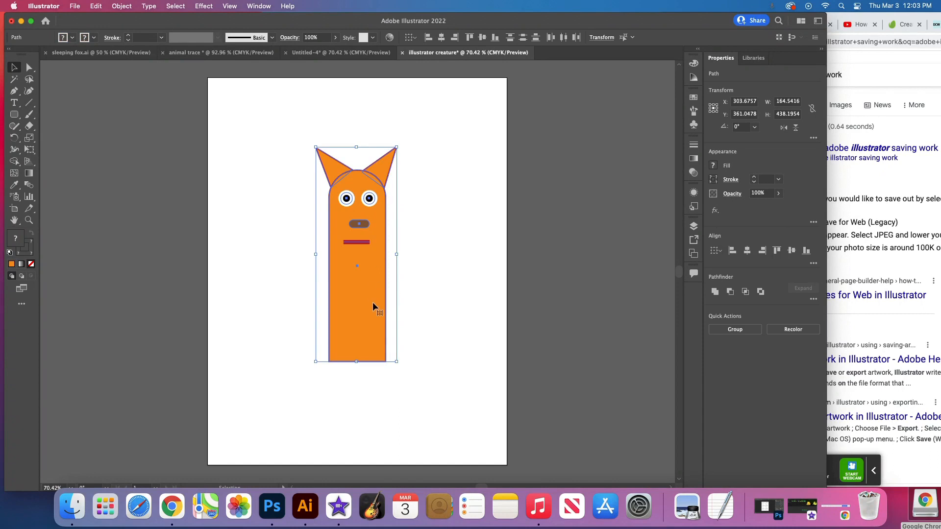
drag(372, 303, 373, 409)
click(354, 235)
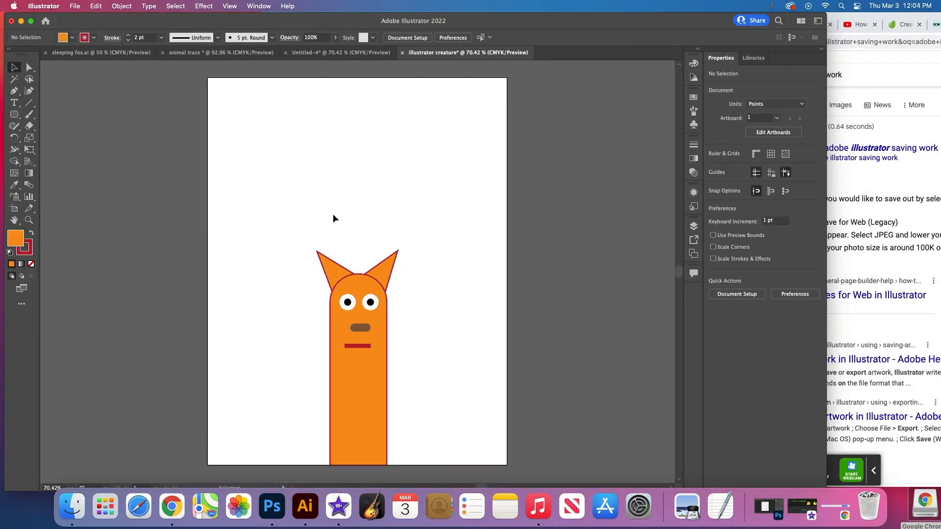
click(333, 263)
click(385, 268)
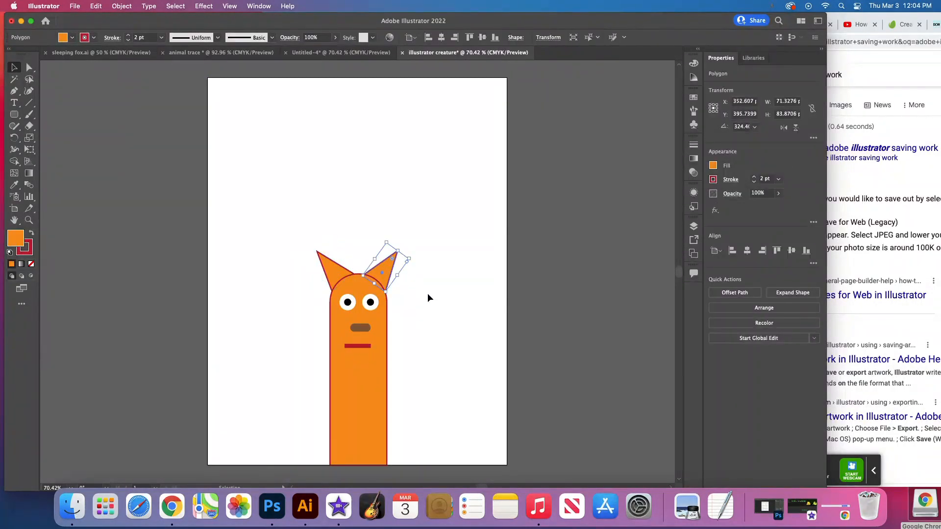
click(427, 298)
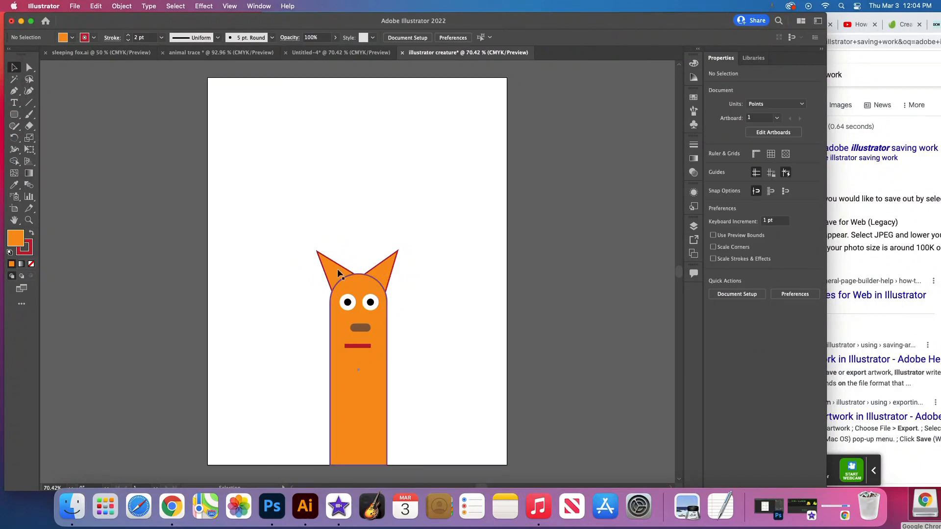
- Draw a narrow upright rounded rectangle about 33 by 194 pt to the right of the body as an arm
click(15, 115)
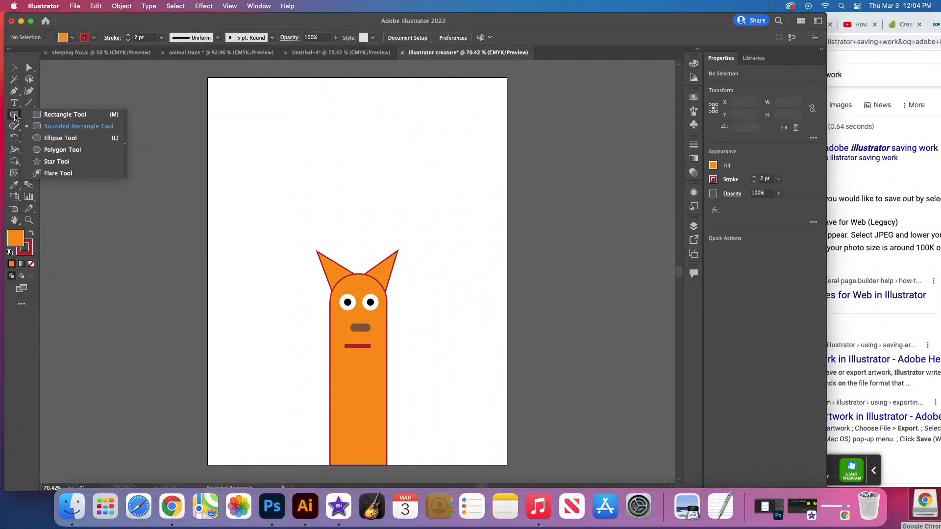
click(63, 128)
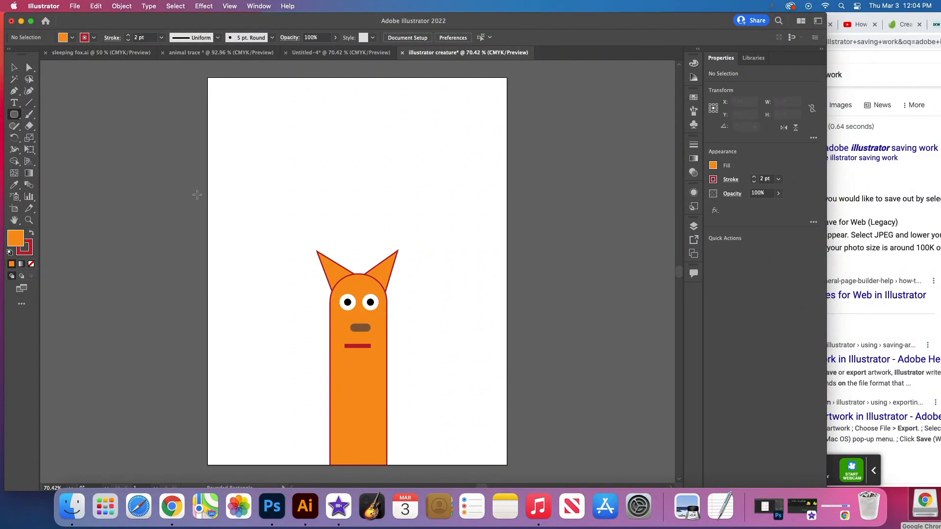
drag(419, 358, 404, 452)
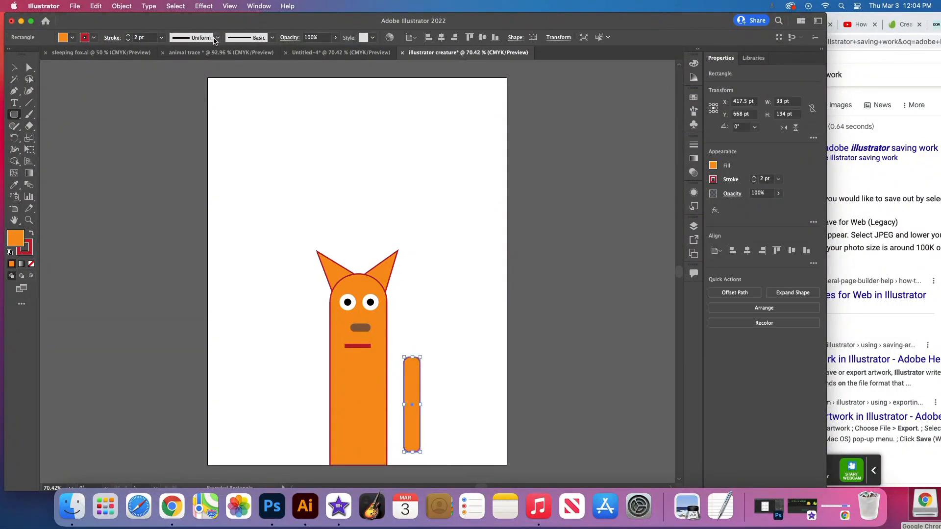
- Try two tapered width profiles on the rounded rectangle's outline, and delete the shape
click(218, 39)
click(196, 69)
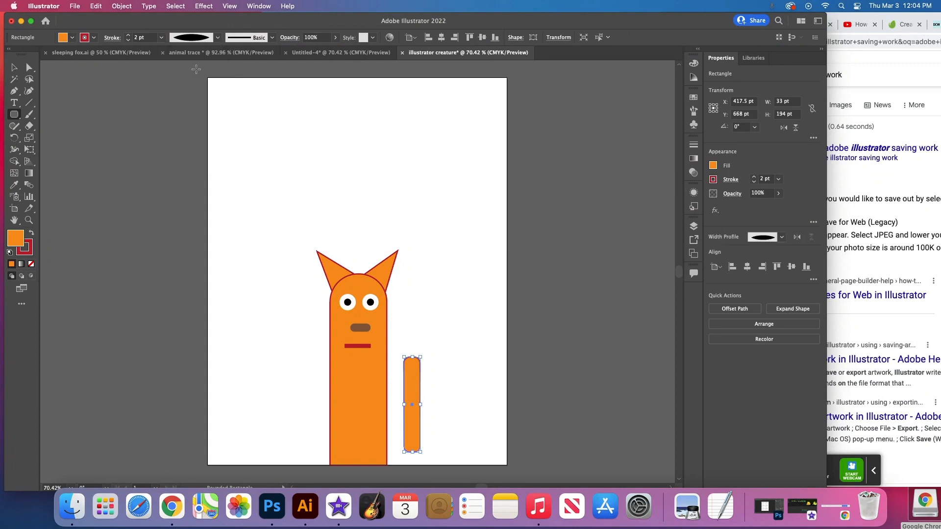
click(214, 43)
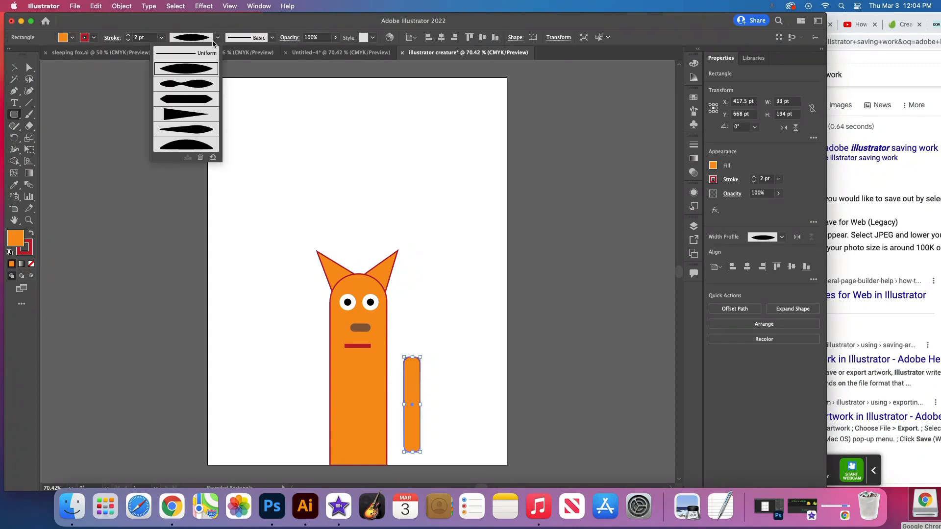
click(193, 99)
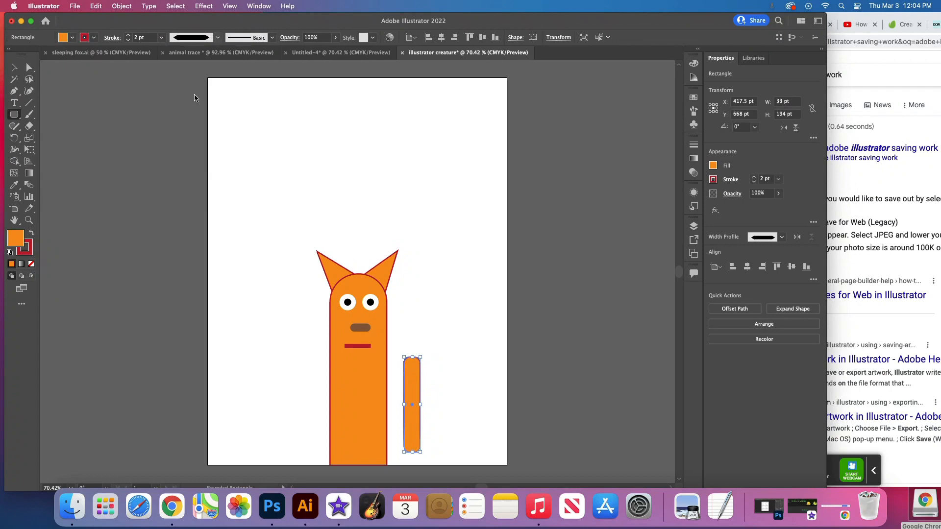
click(415, 383)
key(Delete)
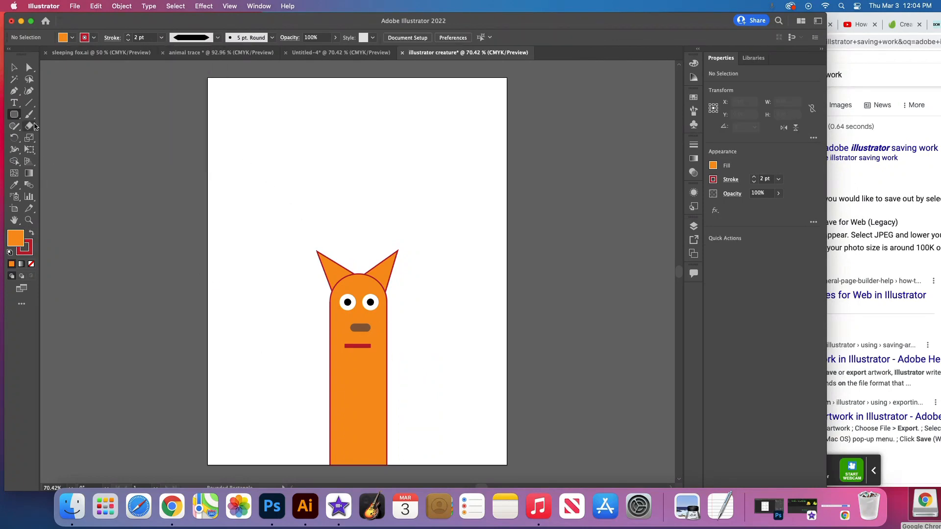
- Draw a rectangle about 65 by 289 pt to the right of the body as an arm and rotate it to about 333°
drag(13, 116, 54, 113)
drag(402, 324, 435, 465)
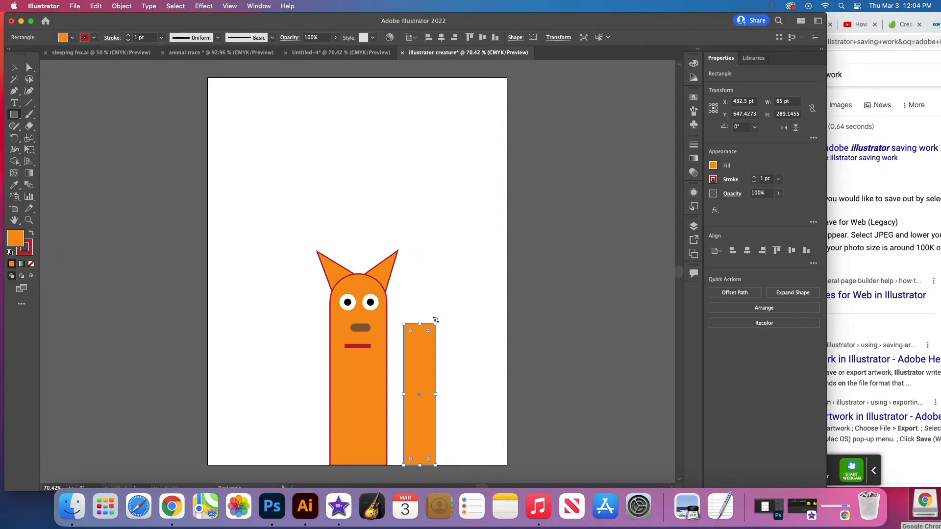
drag(435, 320, 463, 337)
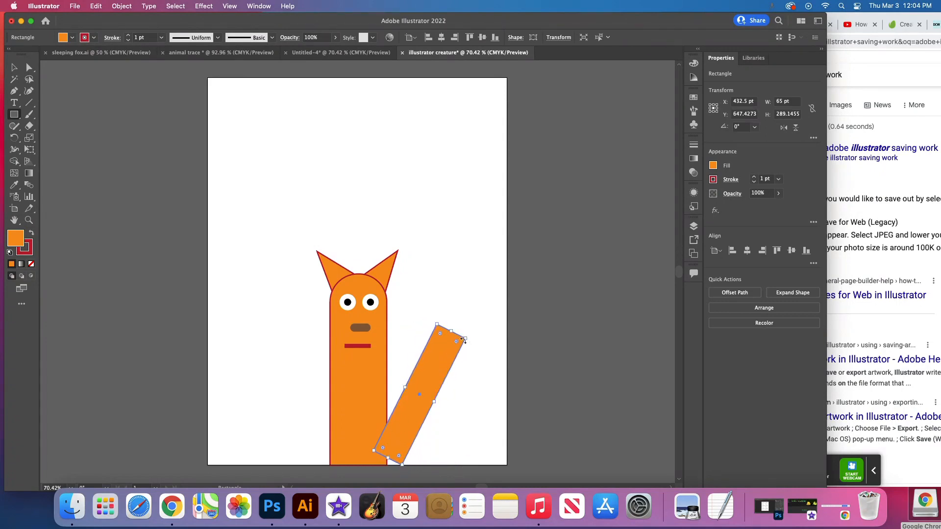
- Move the arm left to overlap the body at about X 380 pt and send it behind the body
click(13, 69)
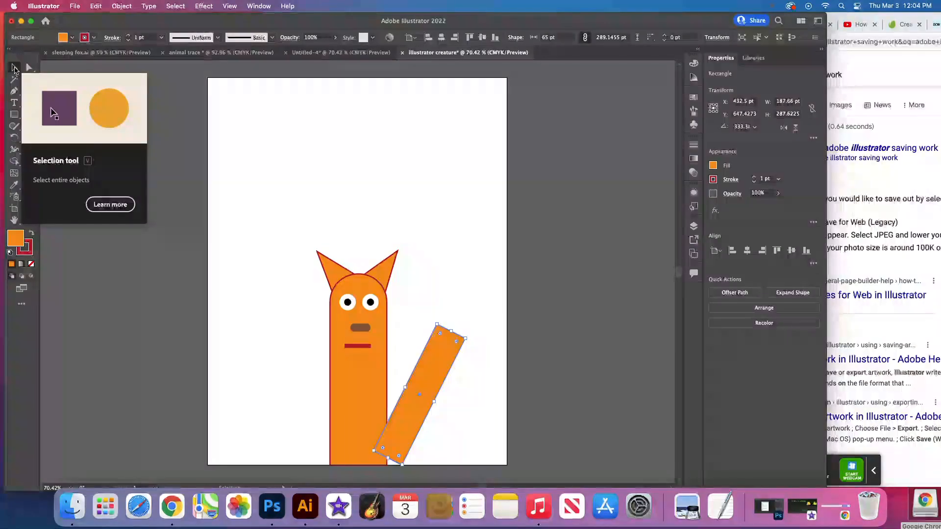
drag(441, 367, 413, 368)
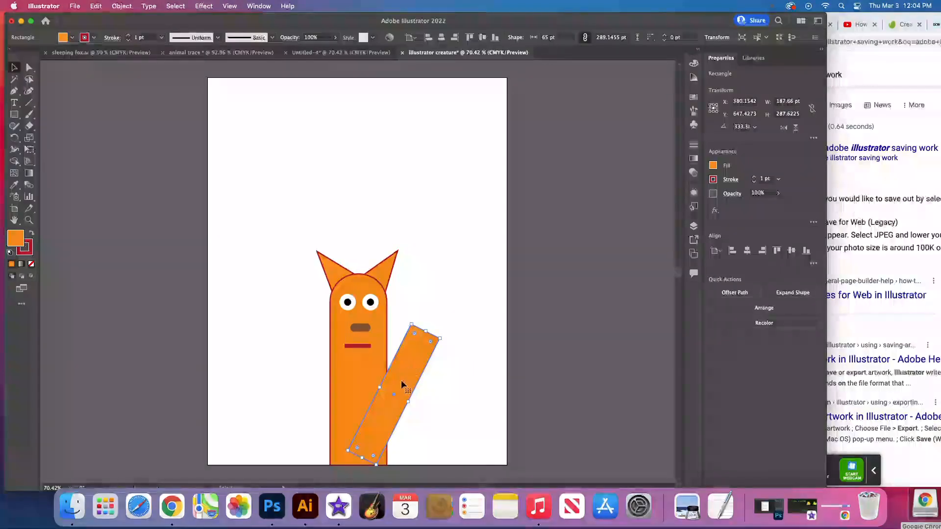
click(752, 309)
click(742, 347)
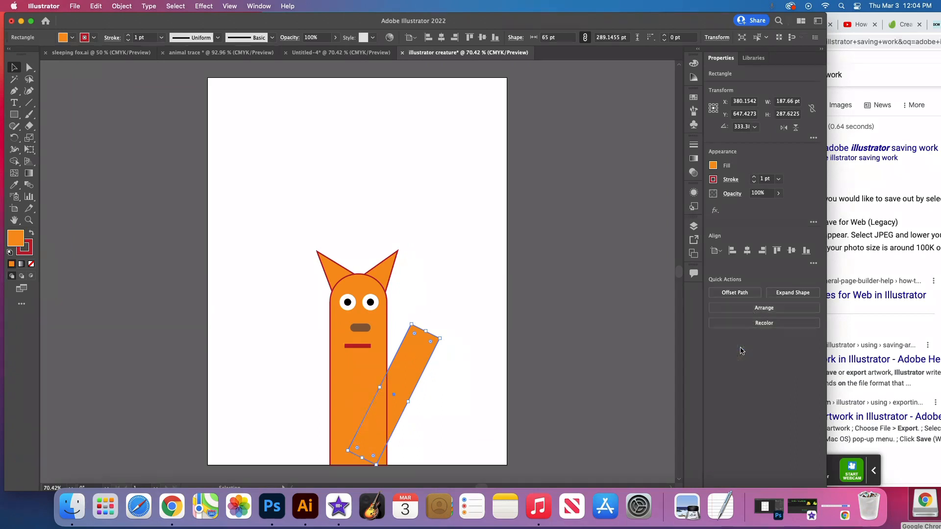
click(461, 392)
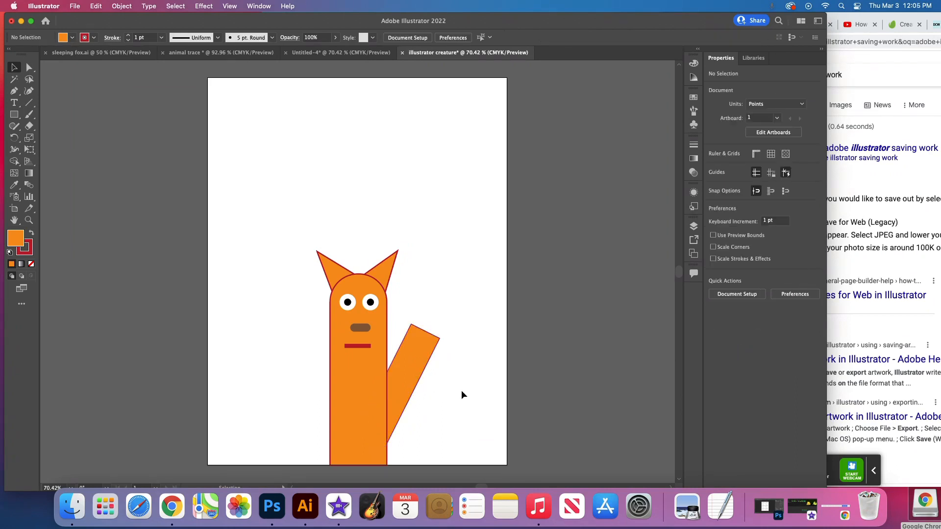
- Round the two upper corners of the arm with the Direct Selection tool to a radius of about 29.6 pt
click(417, 337)
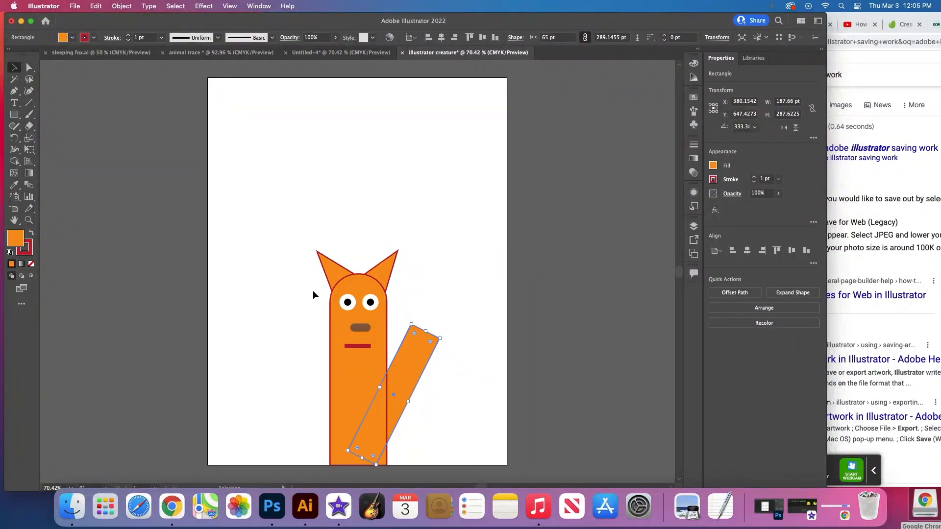
click(30, 69)
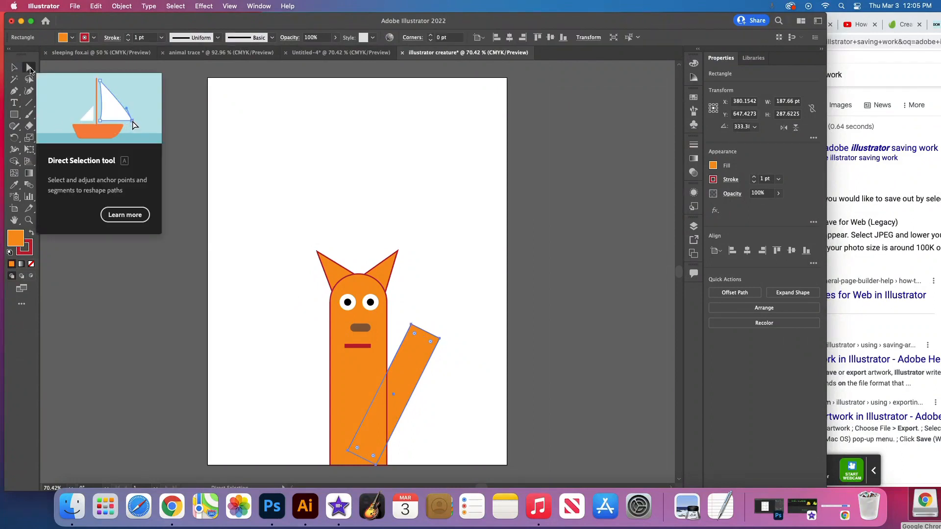
click(412, 325)
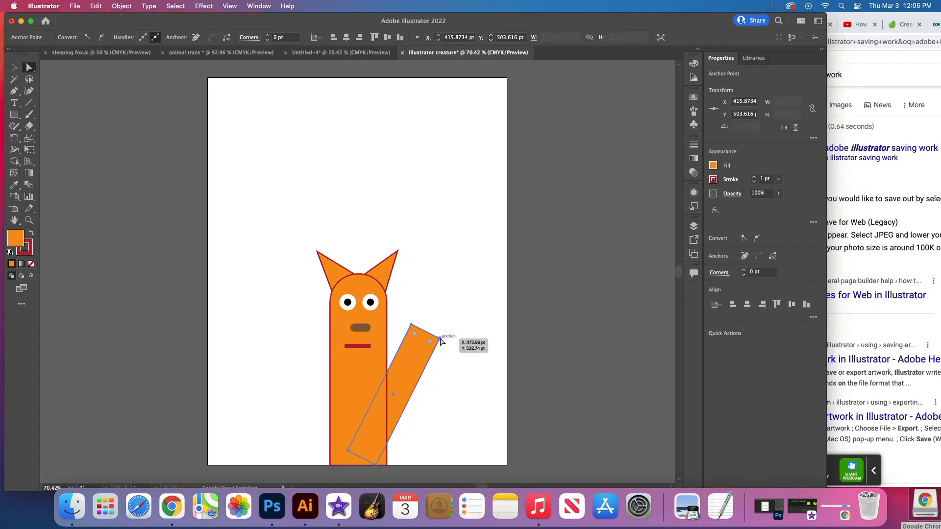
drag(431, 342, 415, 329)
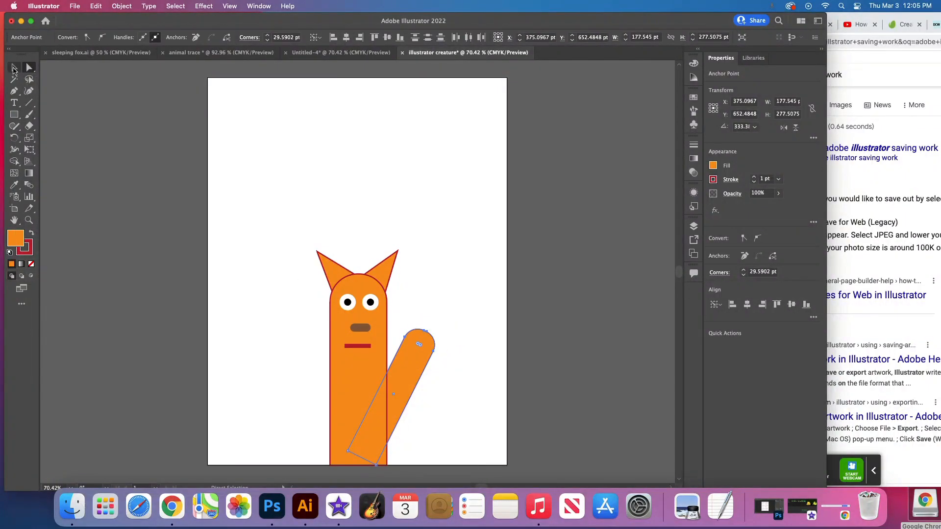
- Move the rounded arm down and slightly left to about X 356 pt, Y 709 pt and deselect it
click(14, 70)
drag(417, 363, 407, 387)
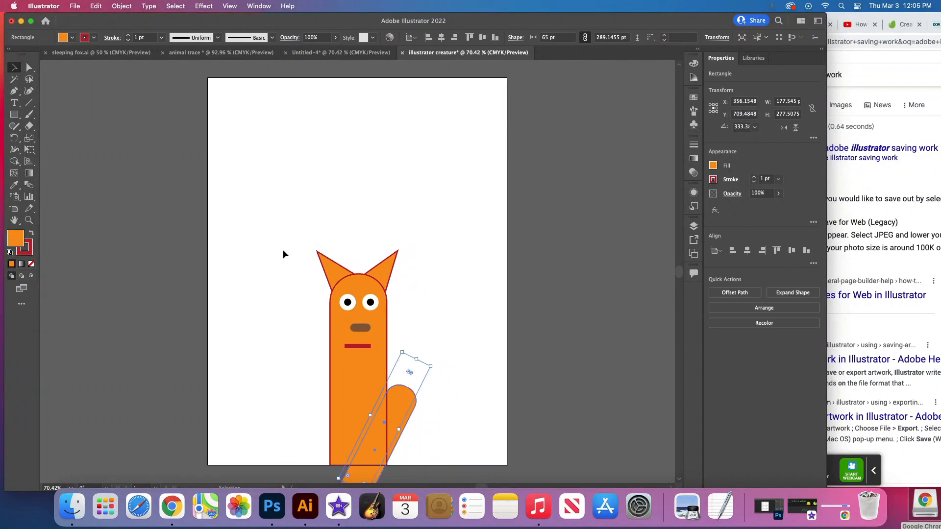
key(Return)
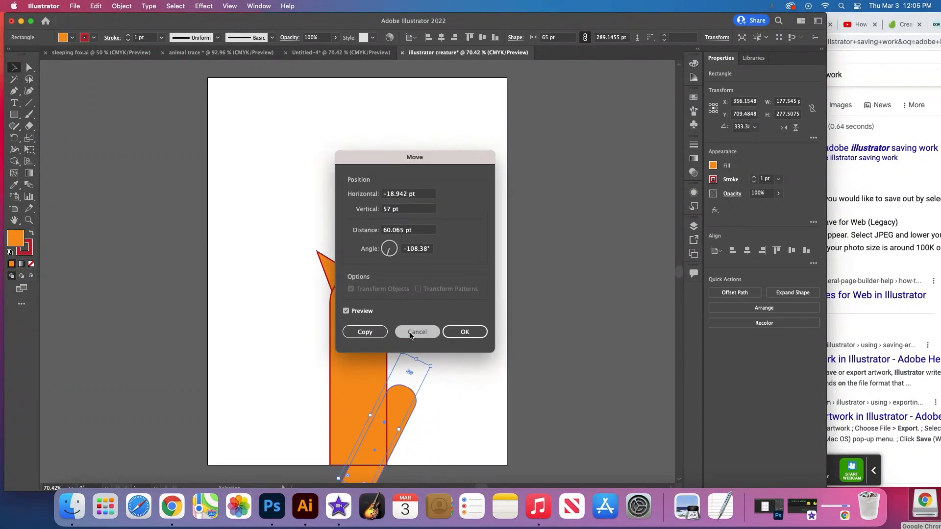
click(411, 336)
click(424, 301)
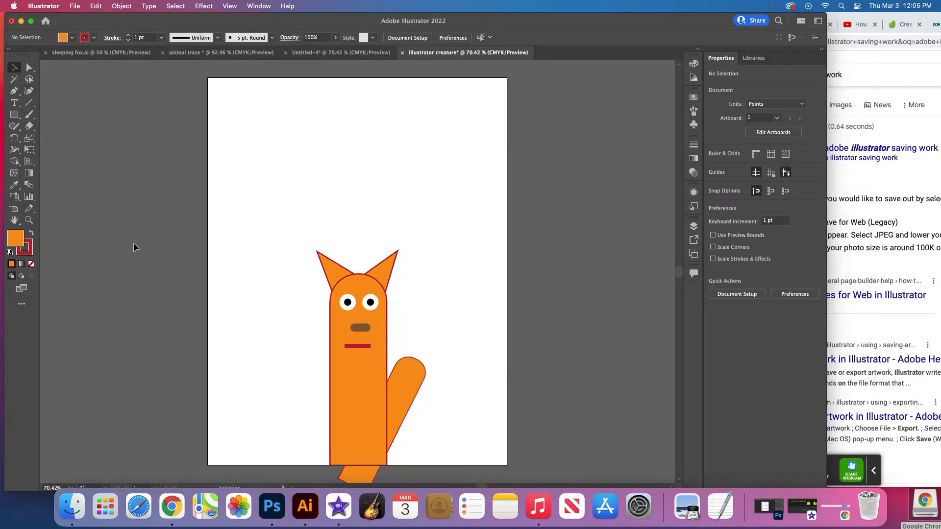
- Look at the green antlered creature in the Untitled-4 document and return to the illustrator creature document
click(328, 54)
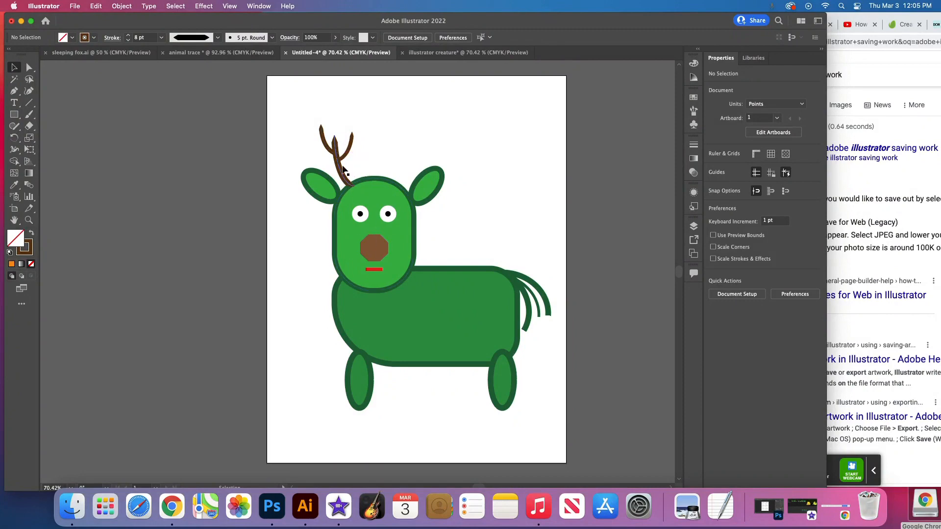
click(438, 54)
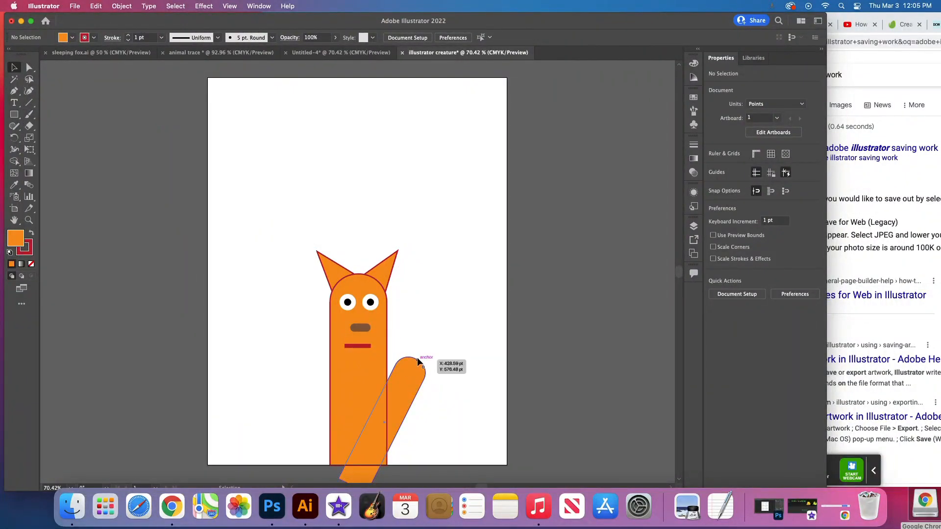
- Save the document on the computer's Desktop as illustrator creature.ai in Adobe Illustrator format with the Illustrator 2020 version
click(75, 6)
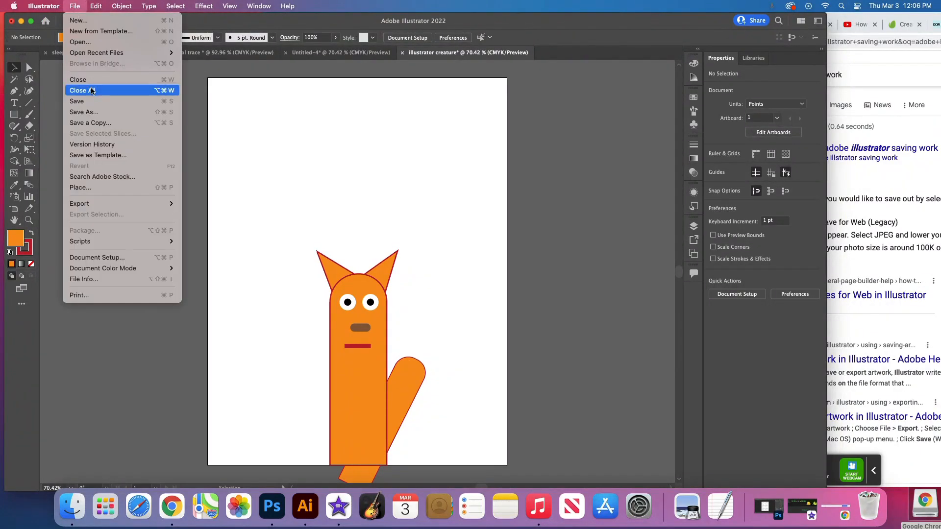
click(89, 100)
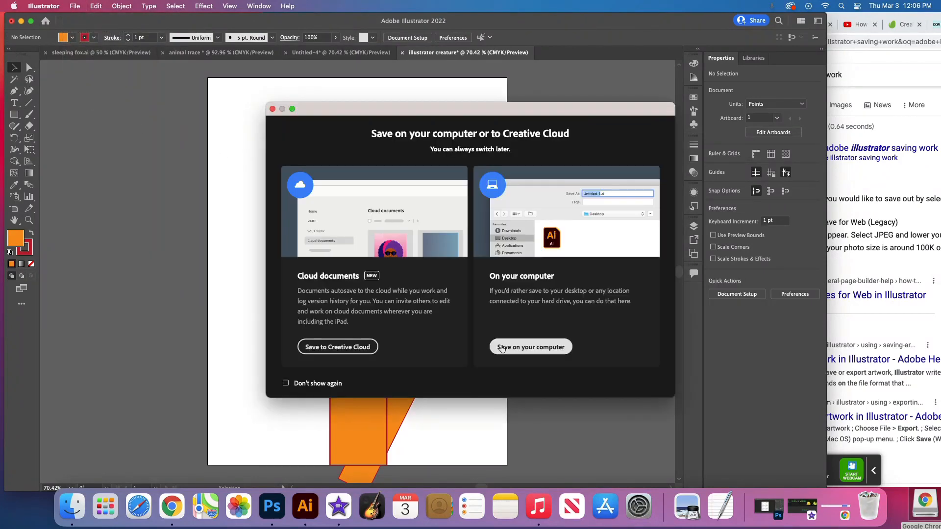
click(512, 348)
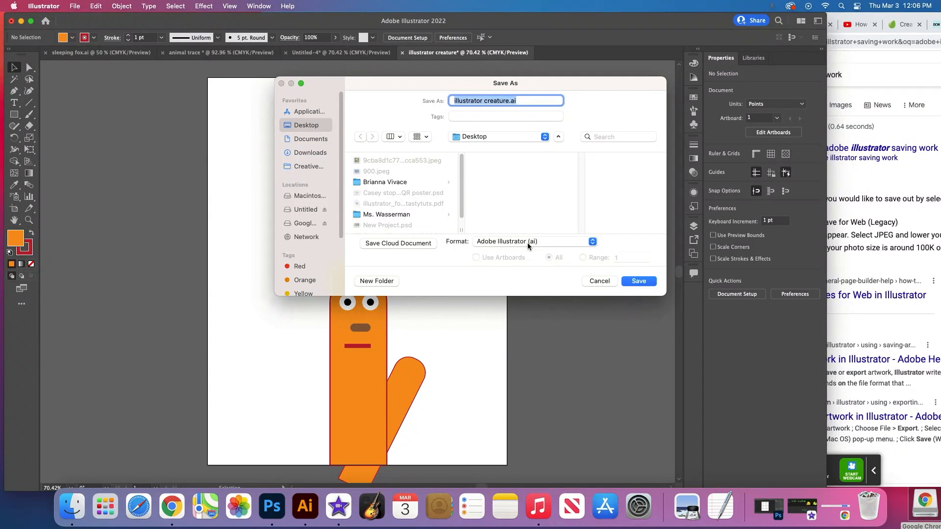
click(637, 281)
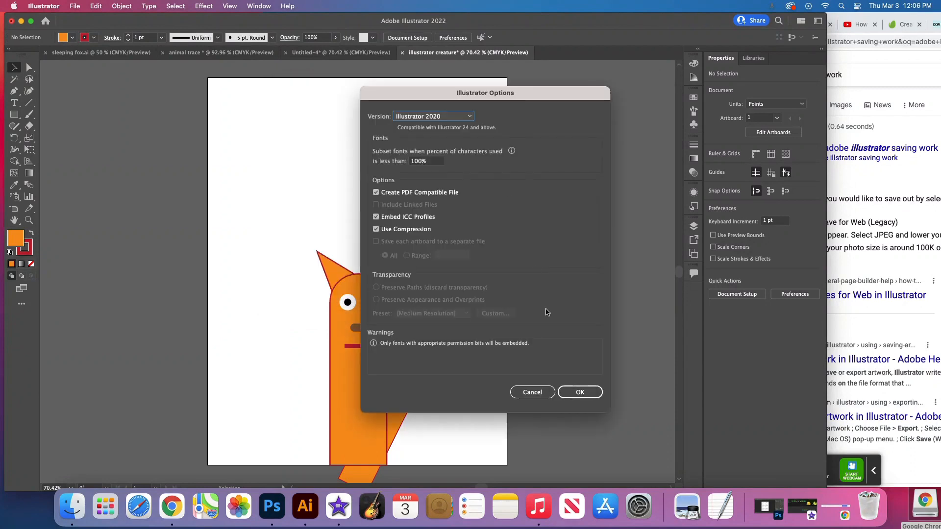
click(579, 394)
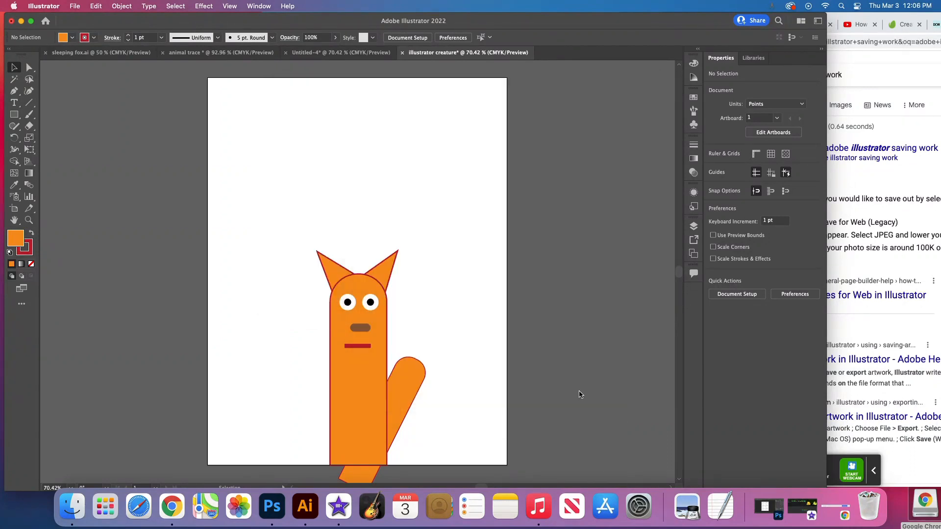
- Examine the file formats that Save As offers for saving on the computer, and leave without saving
click(75, 6)
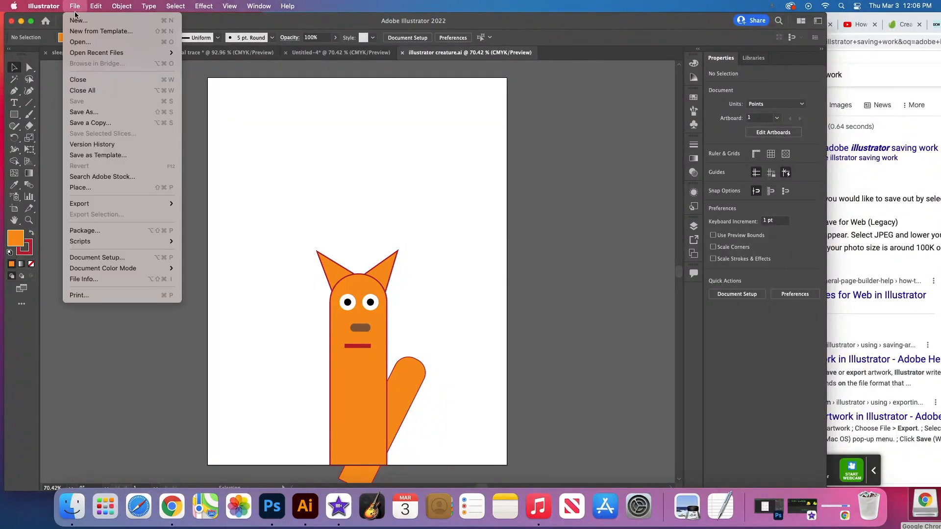
click(85, 112)
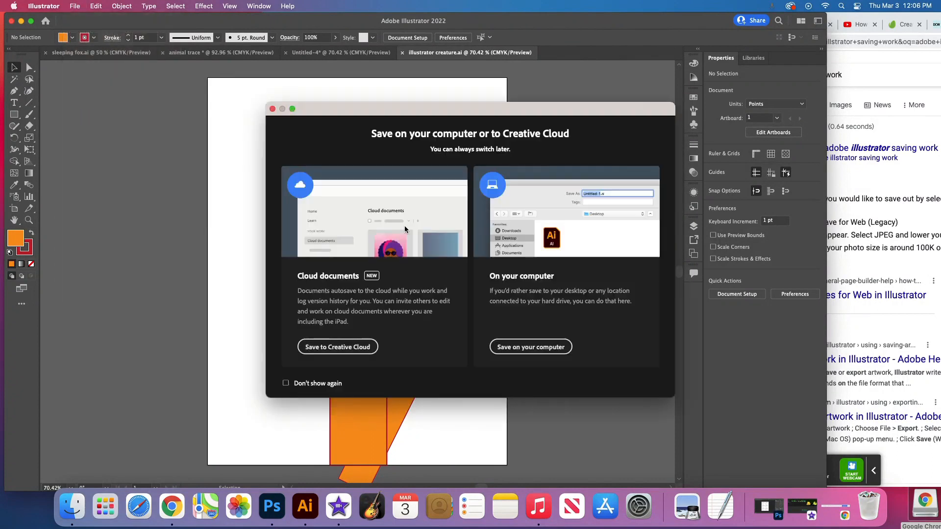
click(538, 351)
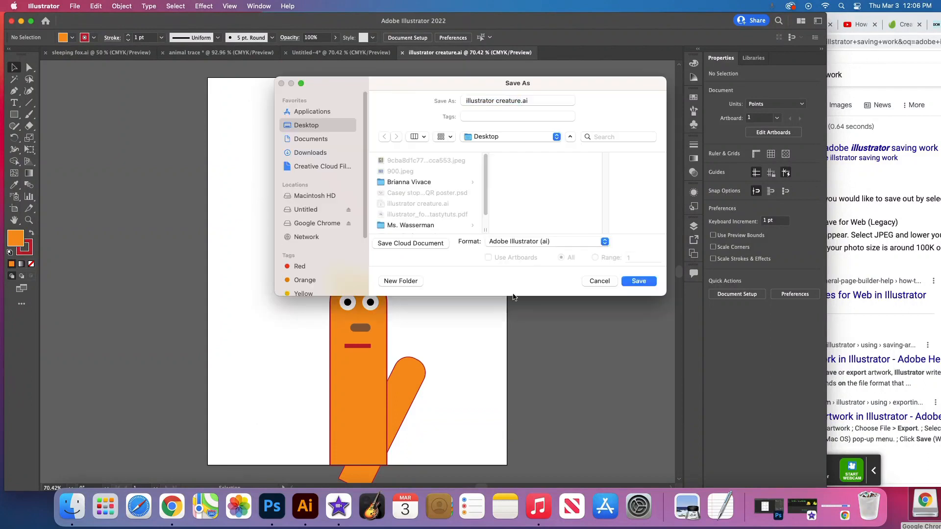
click(514, 243)
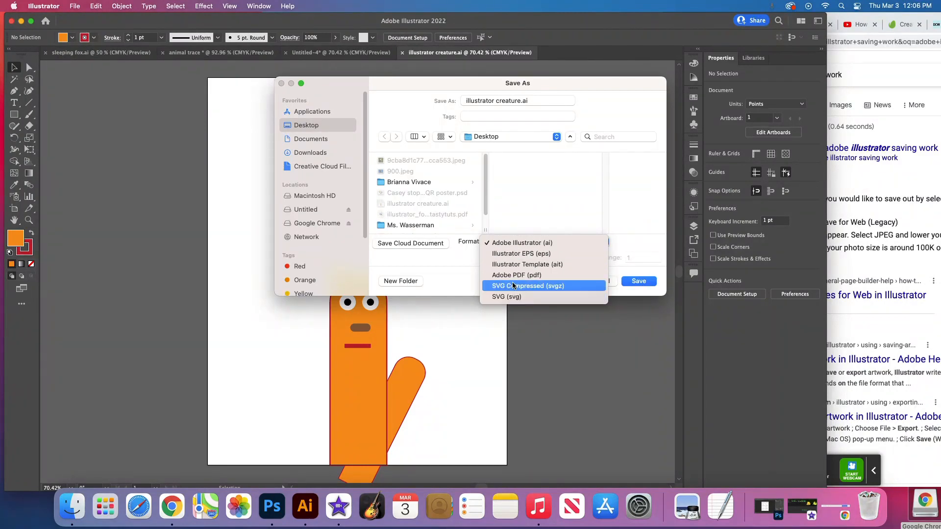
click(649, 273)
click(602, 281)
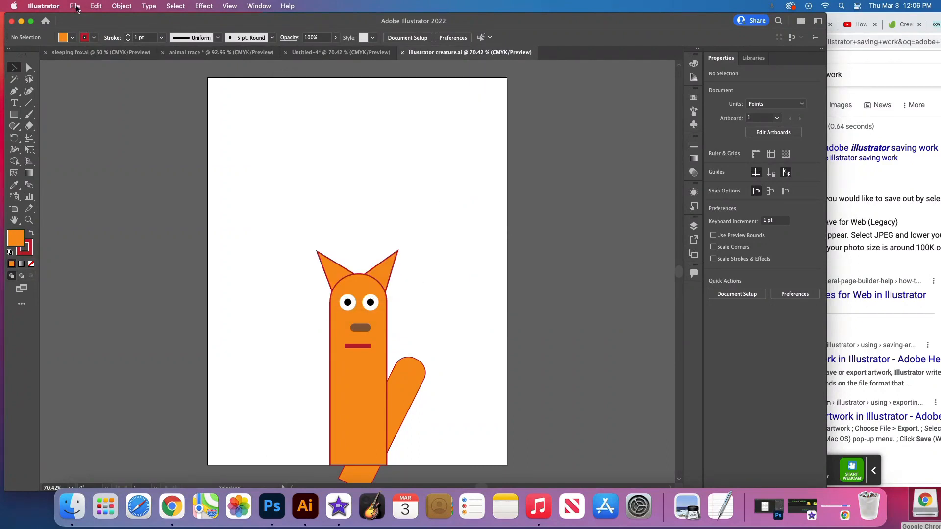
- Export the creature to the Desktop as illustrator creature.png, checking the available formats and keeping PNG
click(76, 7)
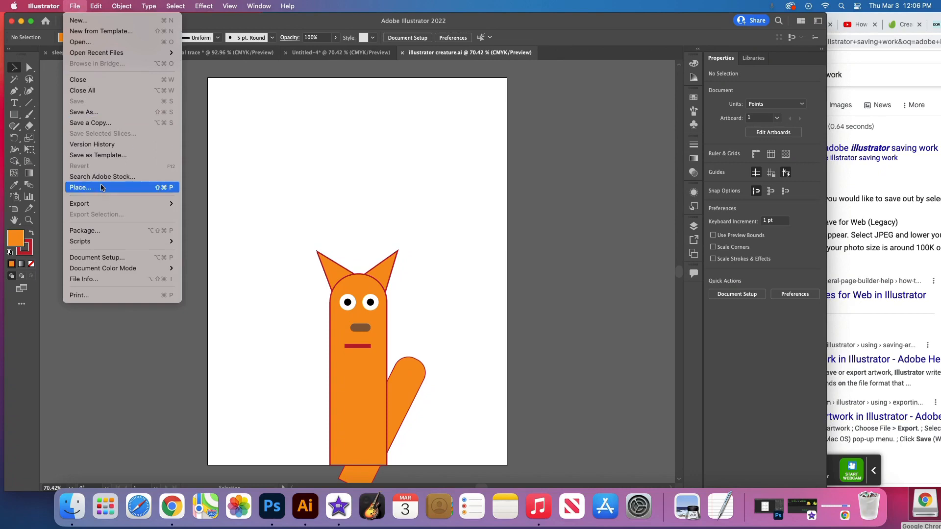
mouse_move(111, 207)
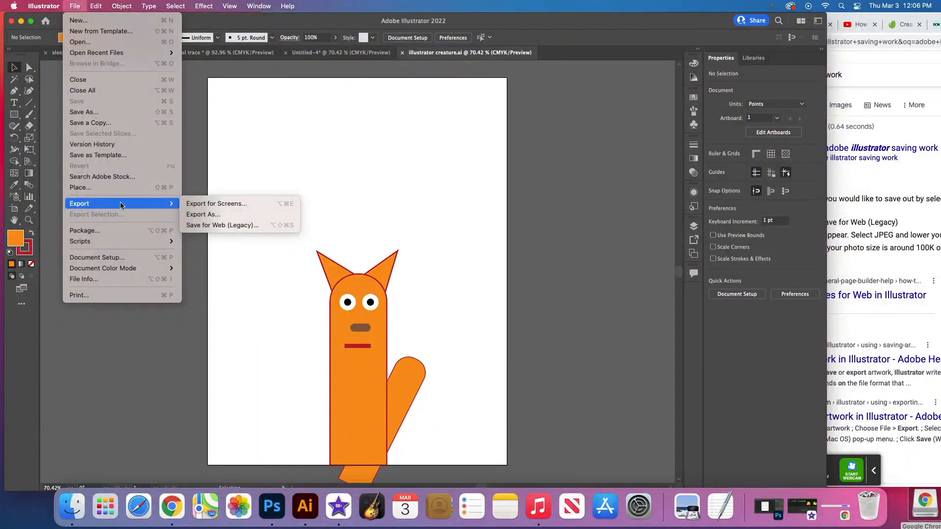
click(210, 214)
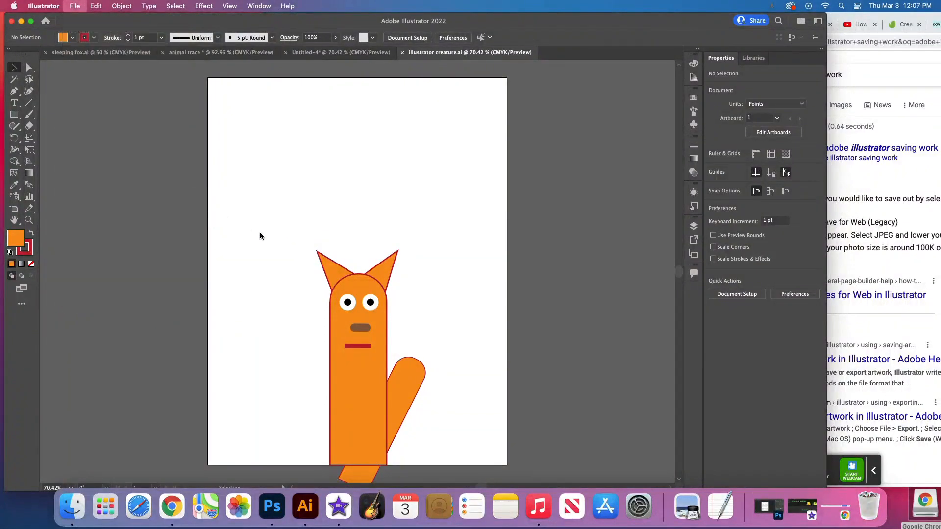
click(479, 242)
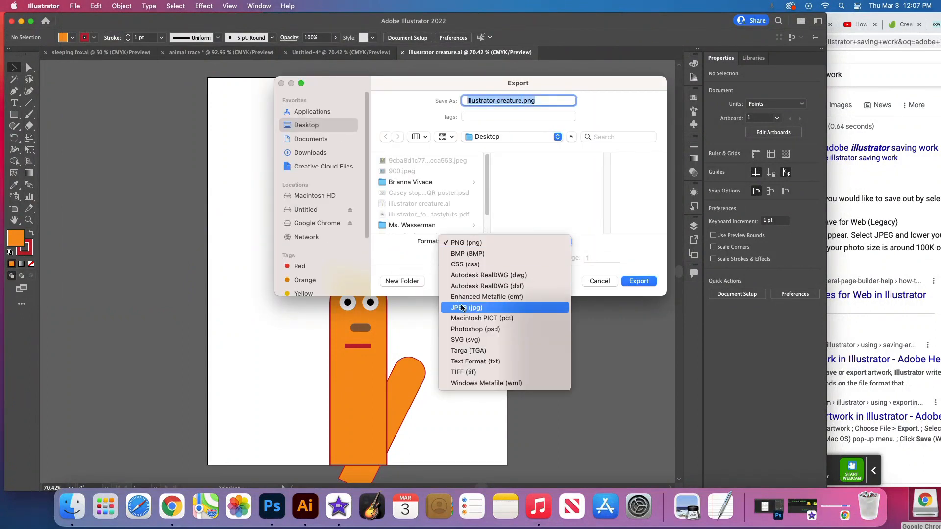
click(416, 264)
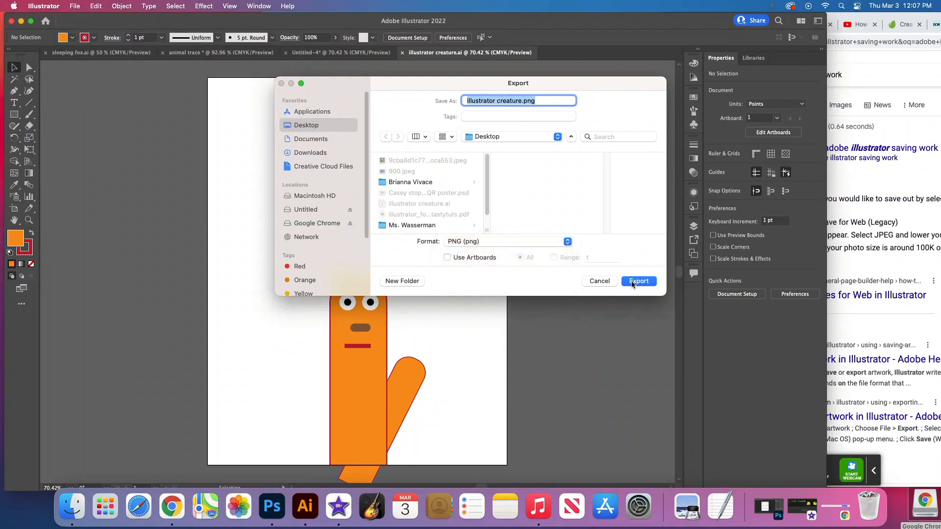